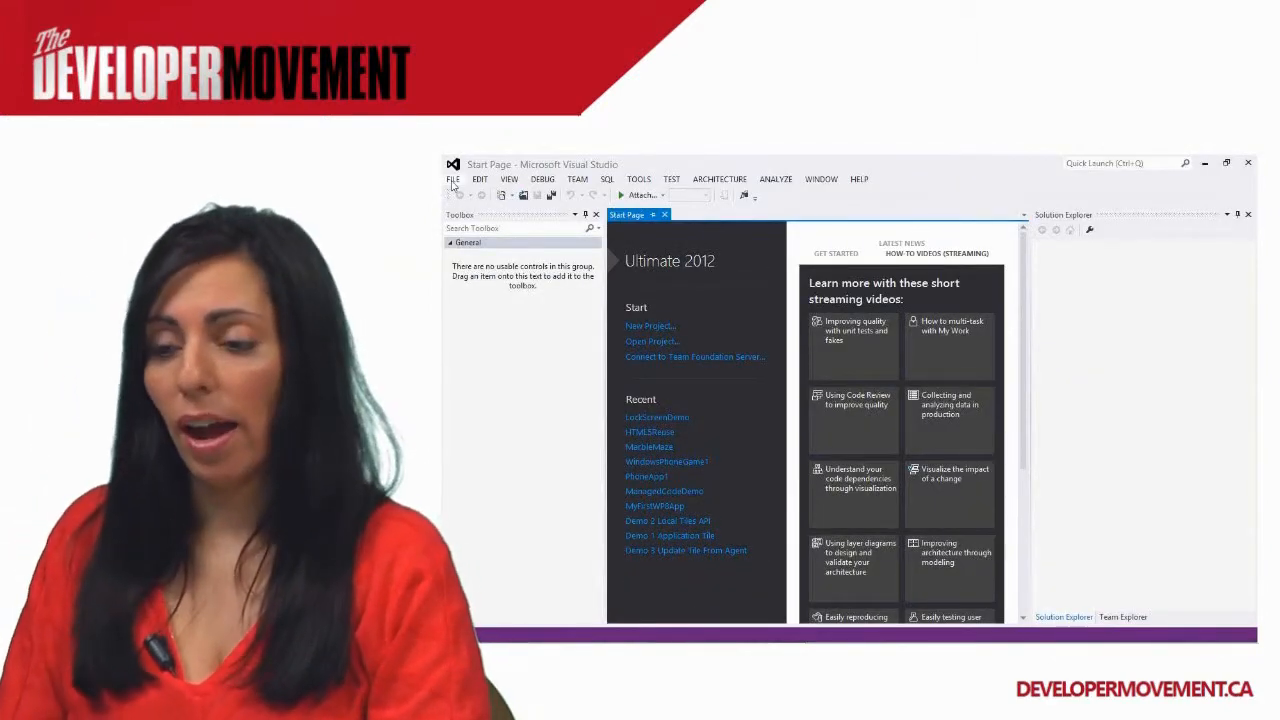
Start a new project from the Windows Phone App template under the Windows Phone templates
{"action": "left_click", "coordinate": [453, 180]}
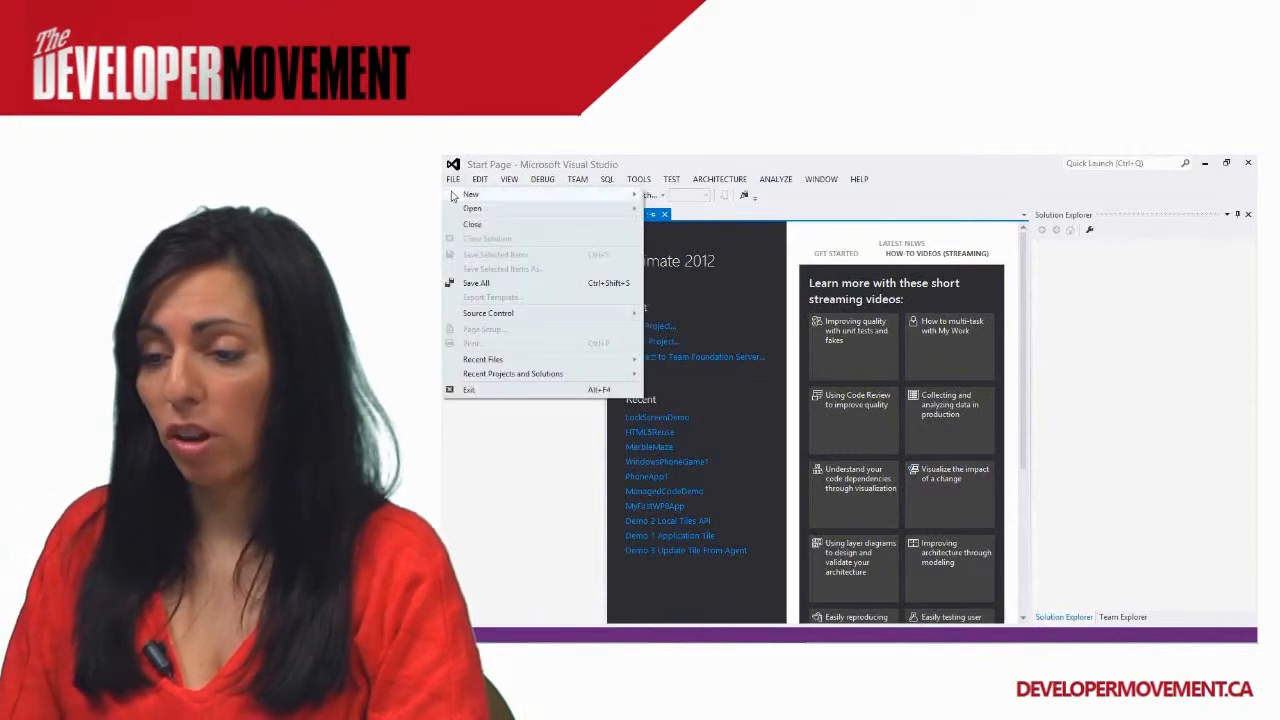
{"action": "mouse_move", "coordinate": [184, 107]}
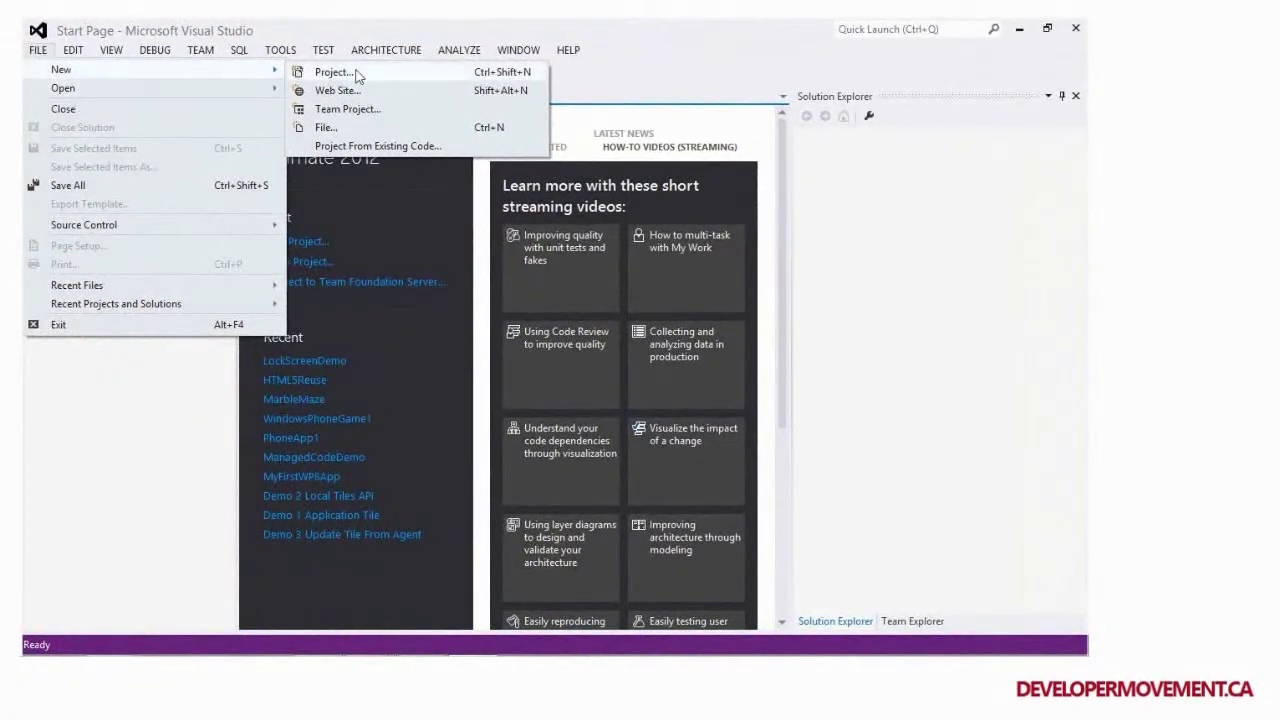
{"action": "left_click", "coordinate": [358, 71]}
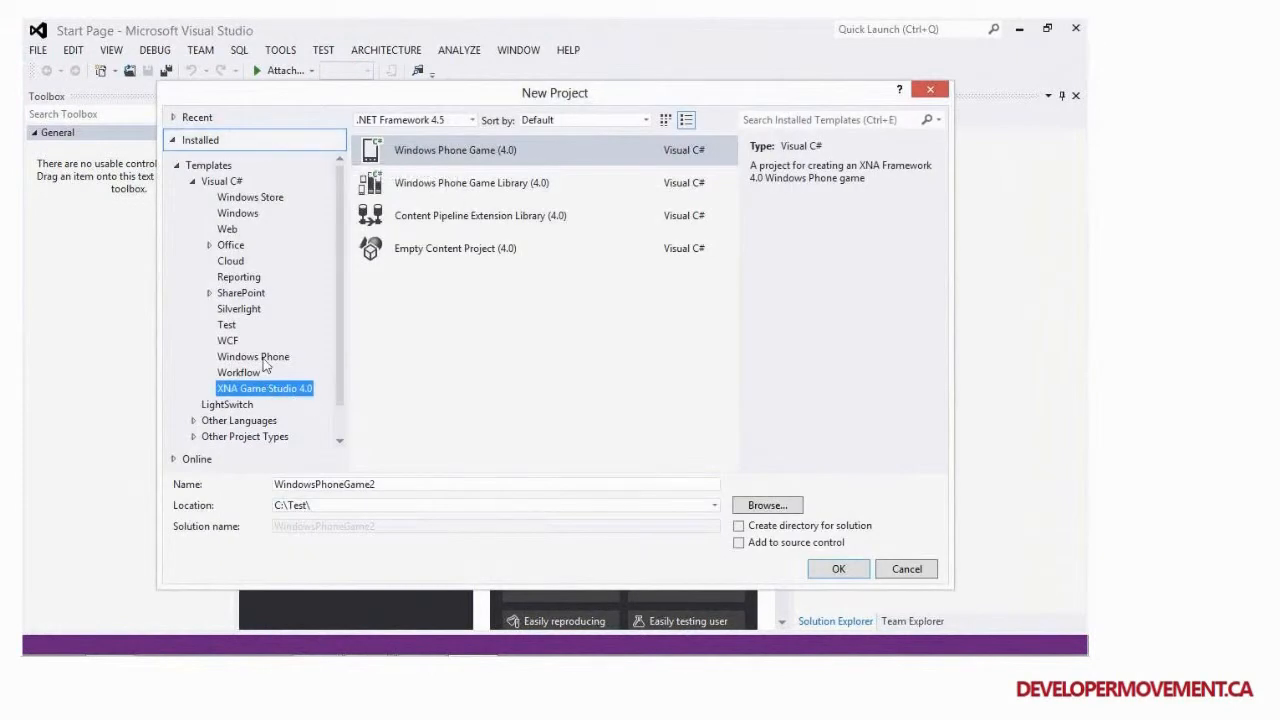
{"action": "left_click", "coordinate": [272, 360]}
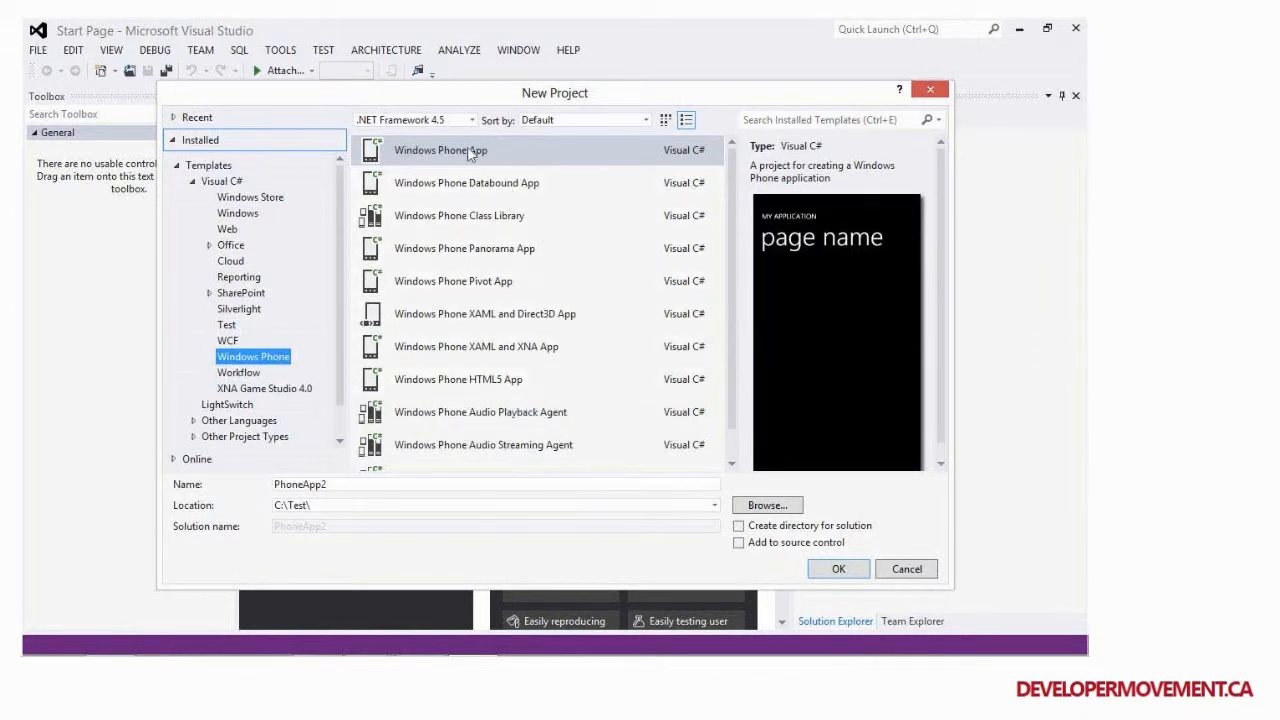
{"action": "left_click", "coordinate": [839, 573]}
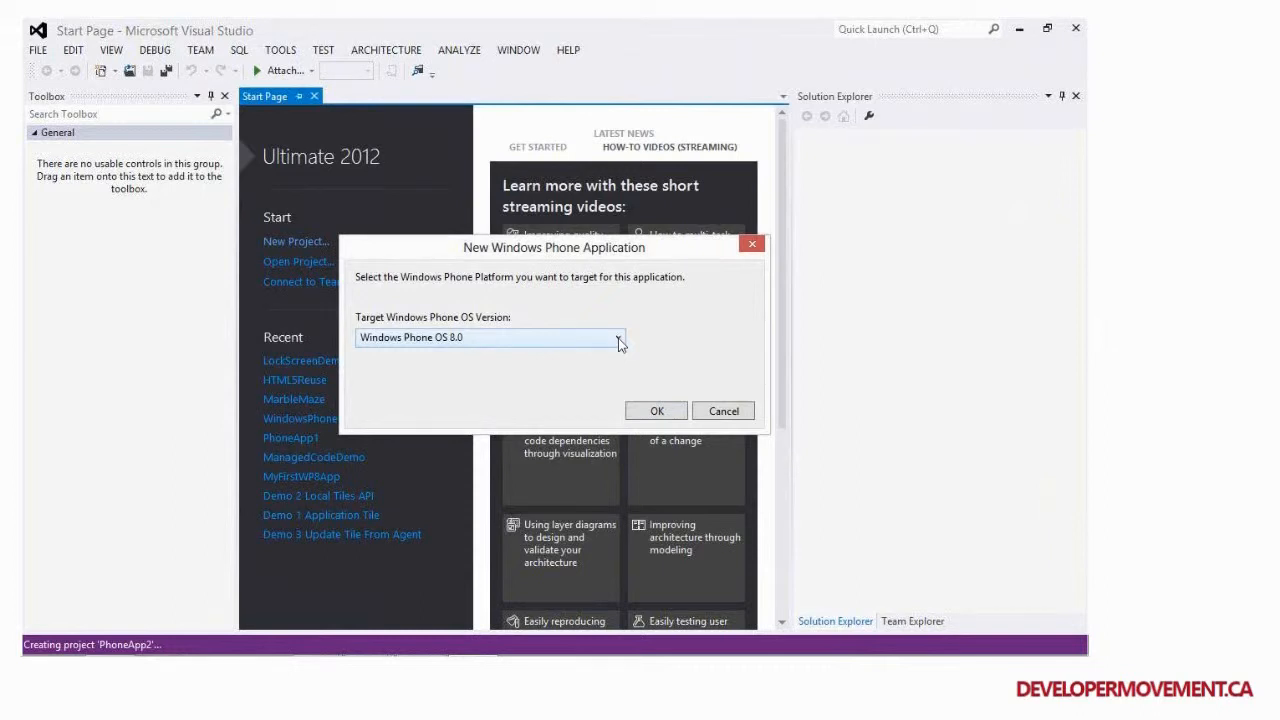
Try Windows Phone OS 7.1, then target Windows Phone OS 8.0 and confirm to create PhoneApp2
{"action": "left_click", "coordinate": [619, 343]}
{"action": "left_click", "coordinate": [605, 357]}
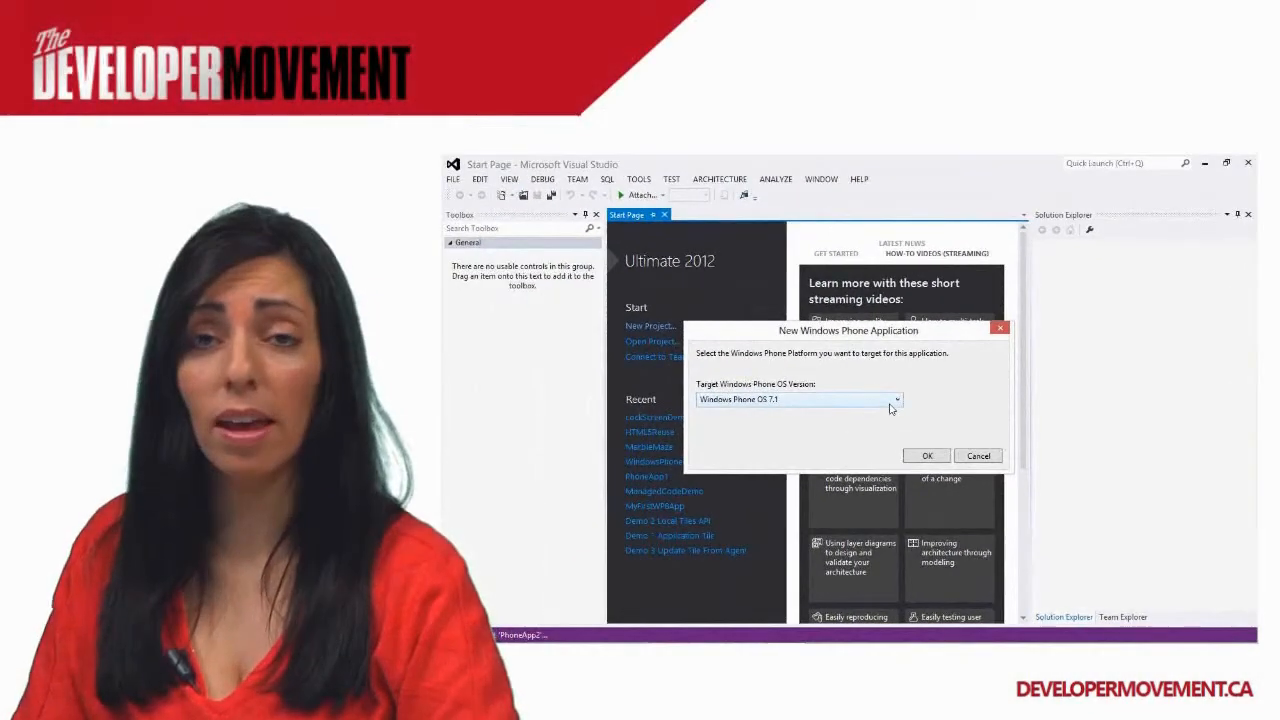
{"action": "left_click", "coordinate": [890, 403]}
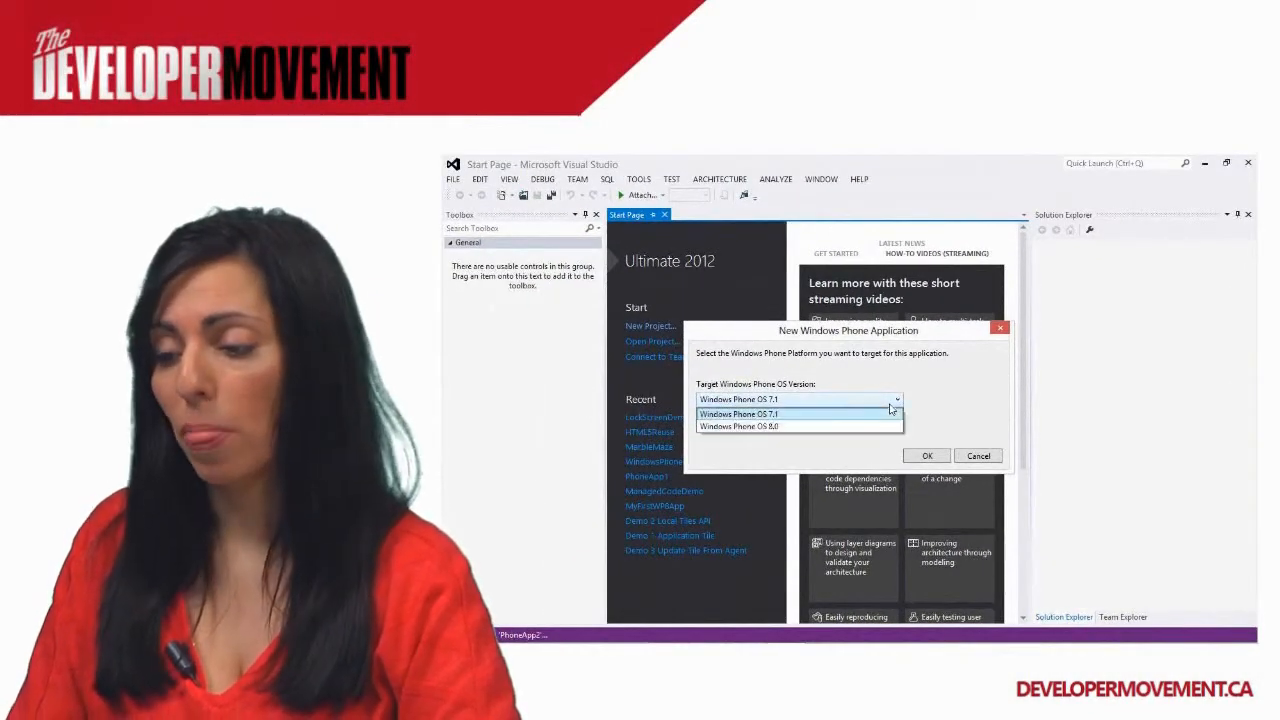
{"action": "left_click", "coordinate": [886, 426]}
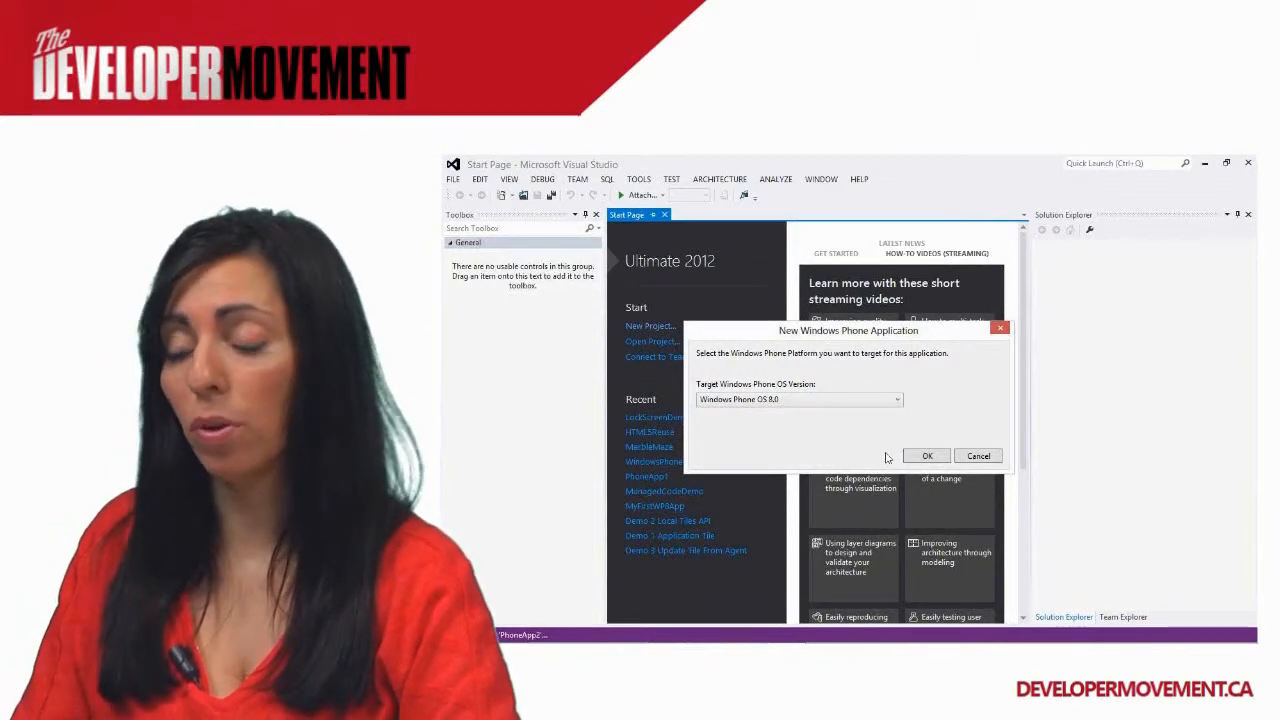
{"action": "left_click", "coordinate": [927, 456]}
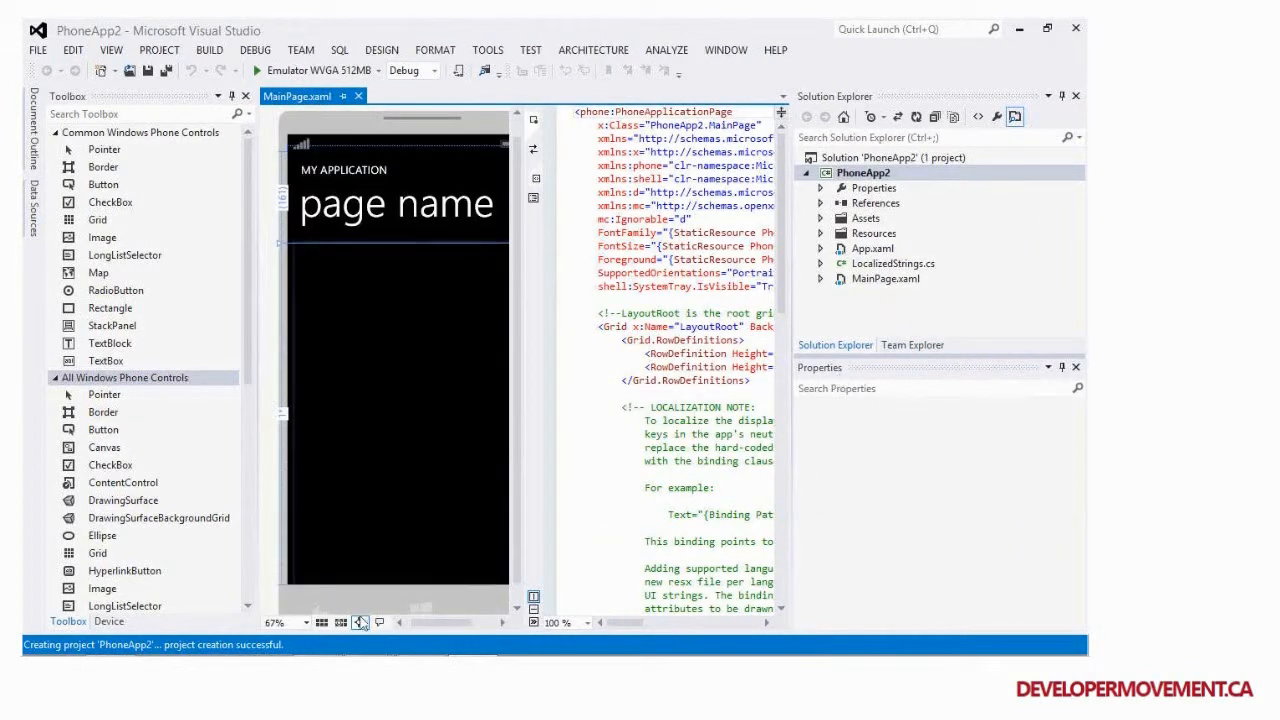
In File Explorer browse into Demo 1 - Managed > Completed > ManagedCodeDemo
{"action": "key", "text": "alt+Tab"}
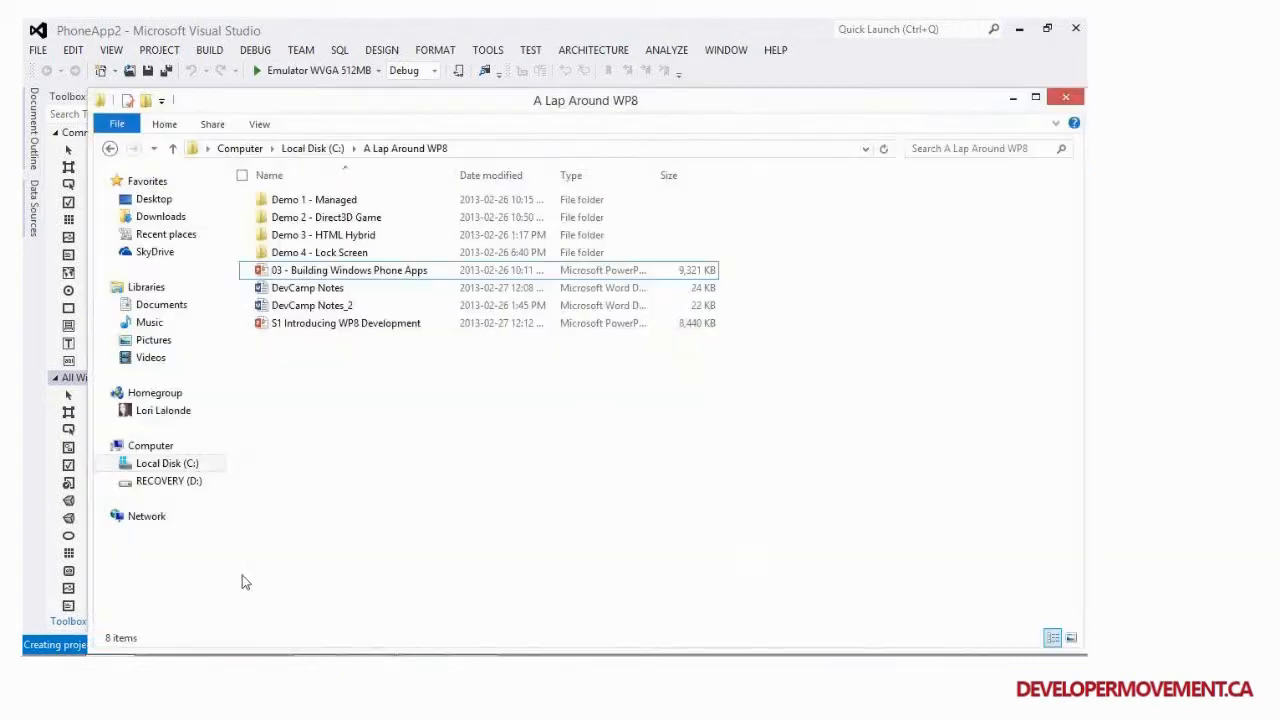
{"action": "double_click", "coordinate": [318, 199]}
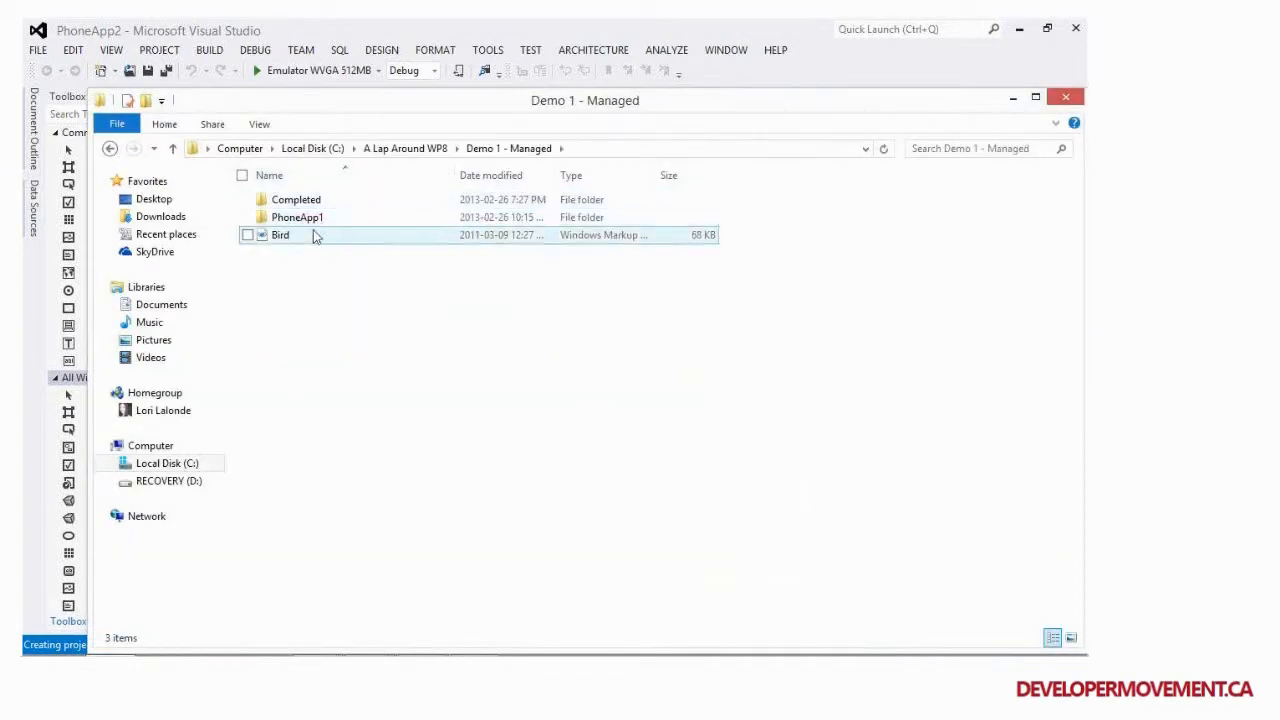
{"action": "double_click", "coordinate": [310, 203]}
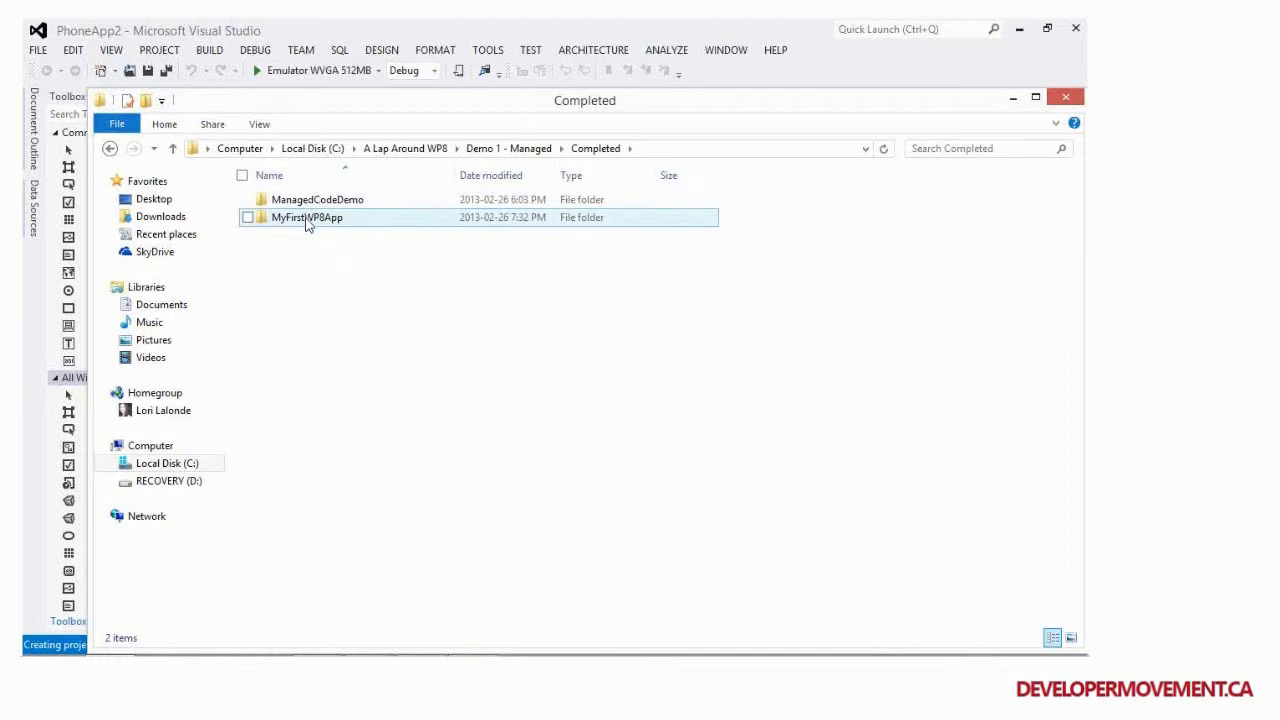
{"action": "left_click", "coordinate": [310, 205]}
{"action": "double_click", "coordinate": [312, 203]}
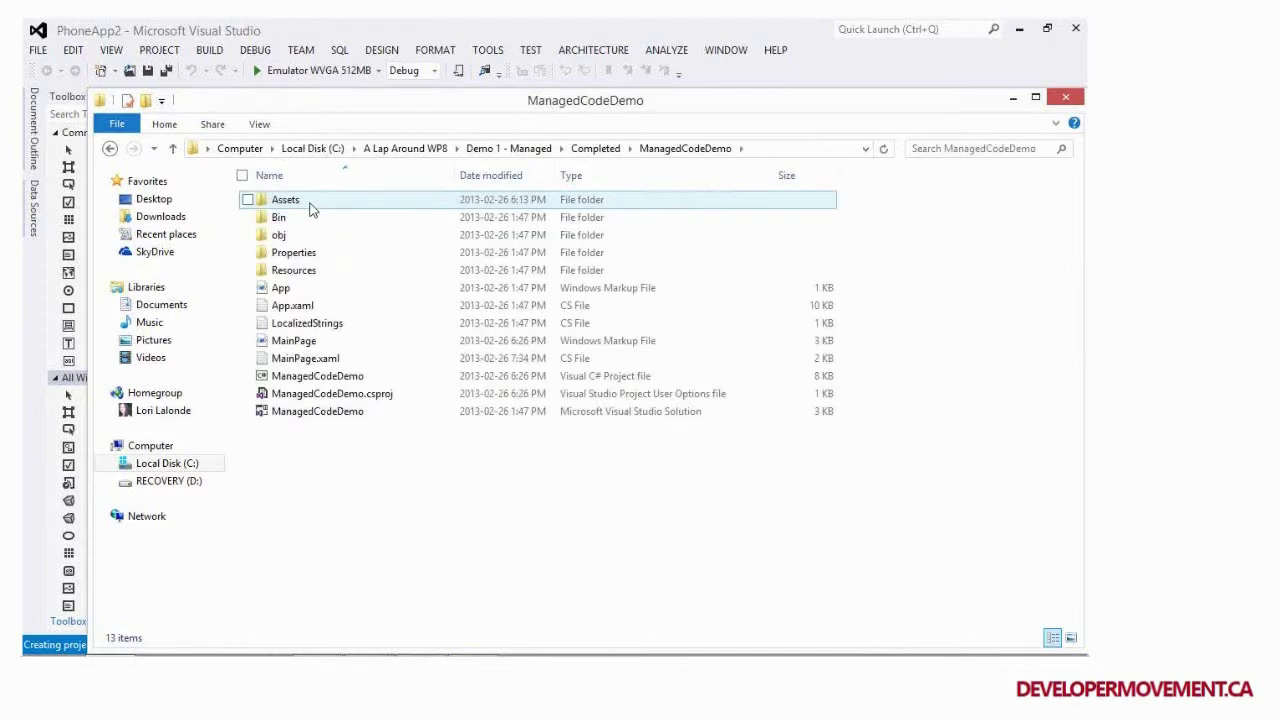
Open ManagedCodeDemo.sln in Visual Studio after first hitting the user options file
{"action": "left_click", "coordinate": [358, 400]}
{"action": "double_click", "coordinate": [358, 400]}
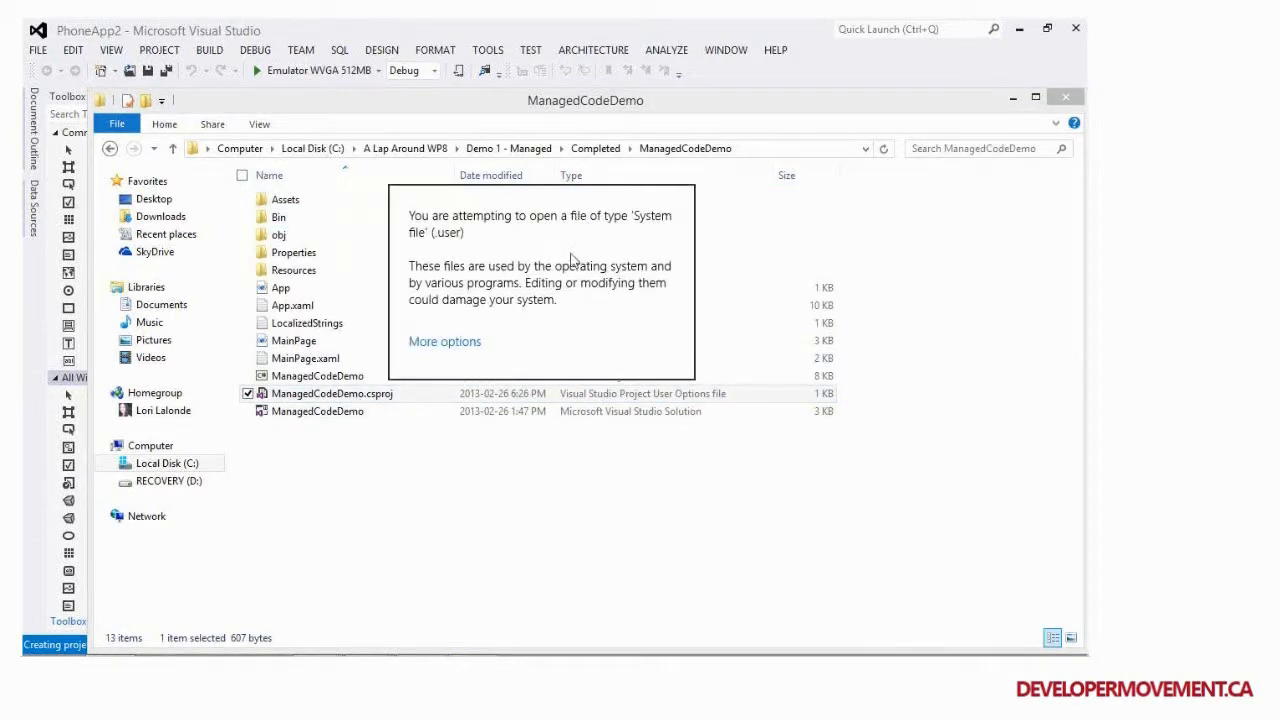
{"action": "double_click", "coordinate": [371, 411]}
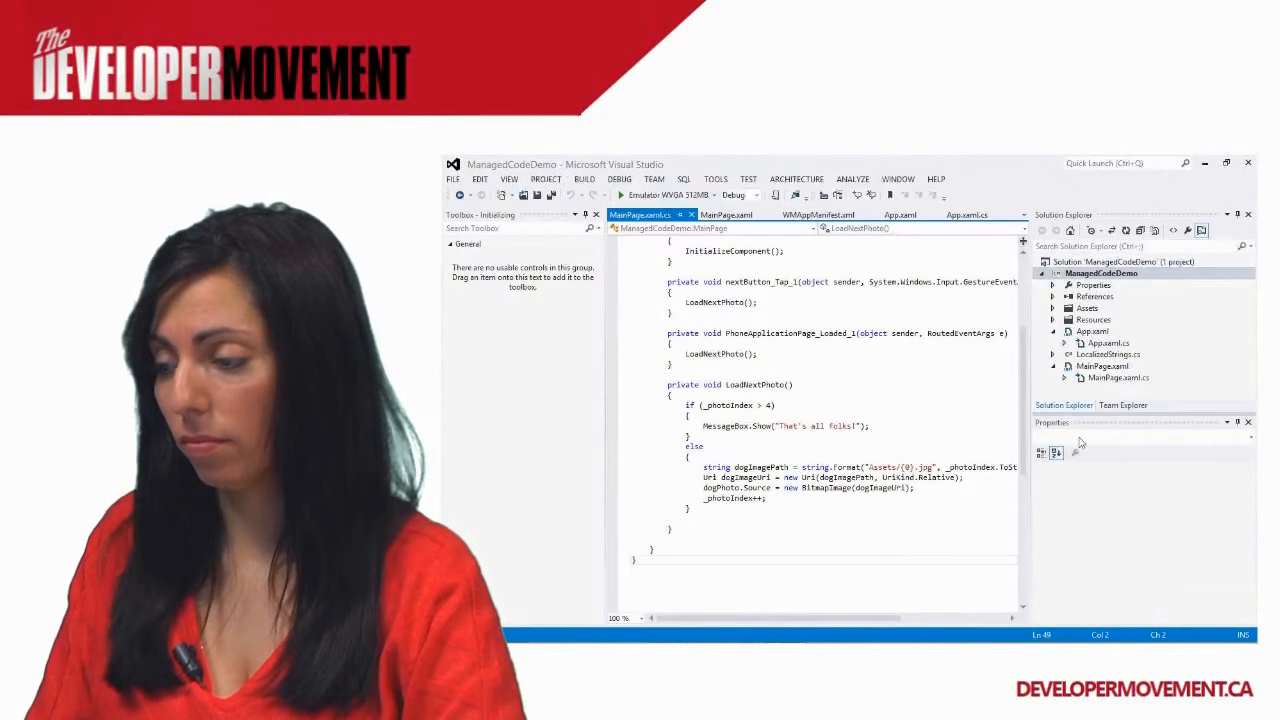
Show MainPage.xaml in the designer and widen the XAML editor beside the phone preview
{"action": "double_click", "coordinate": [1102, 366]}
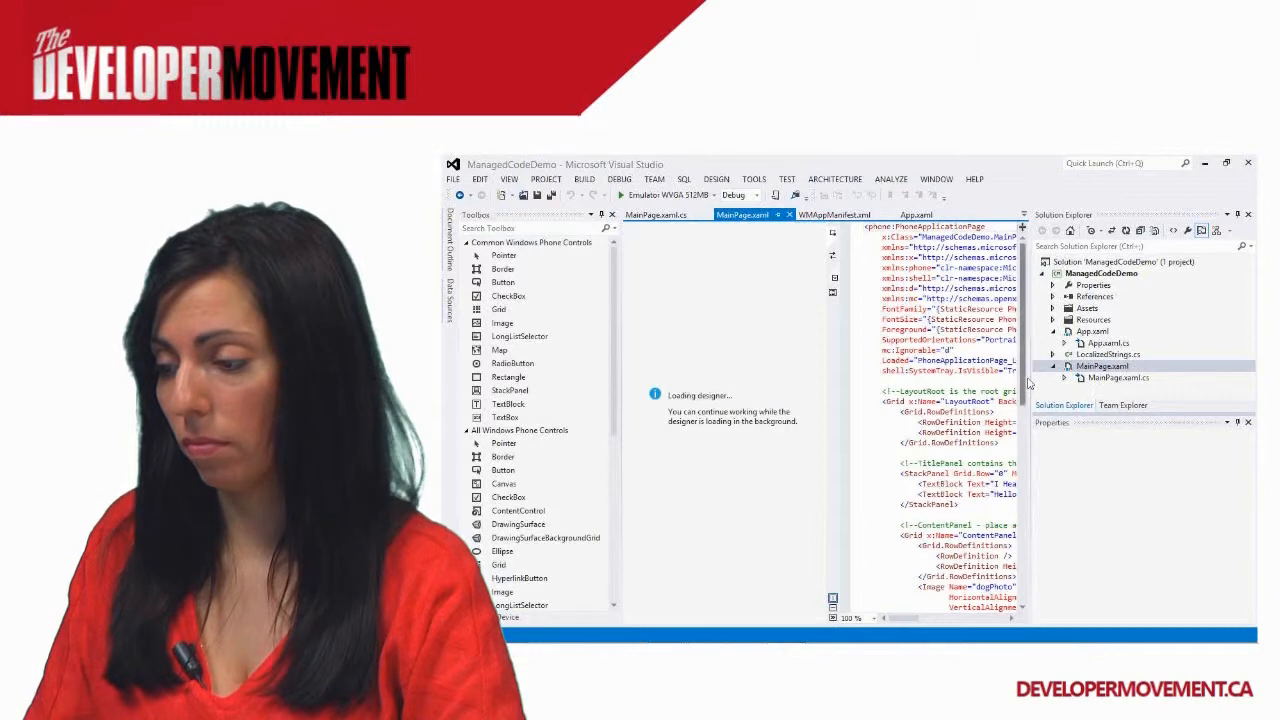
{"action": "left_click_drag", "start_coordinate": [1030, 378], "coordinate": [1188, 378]}
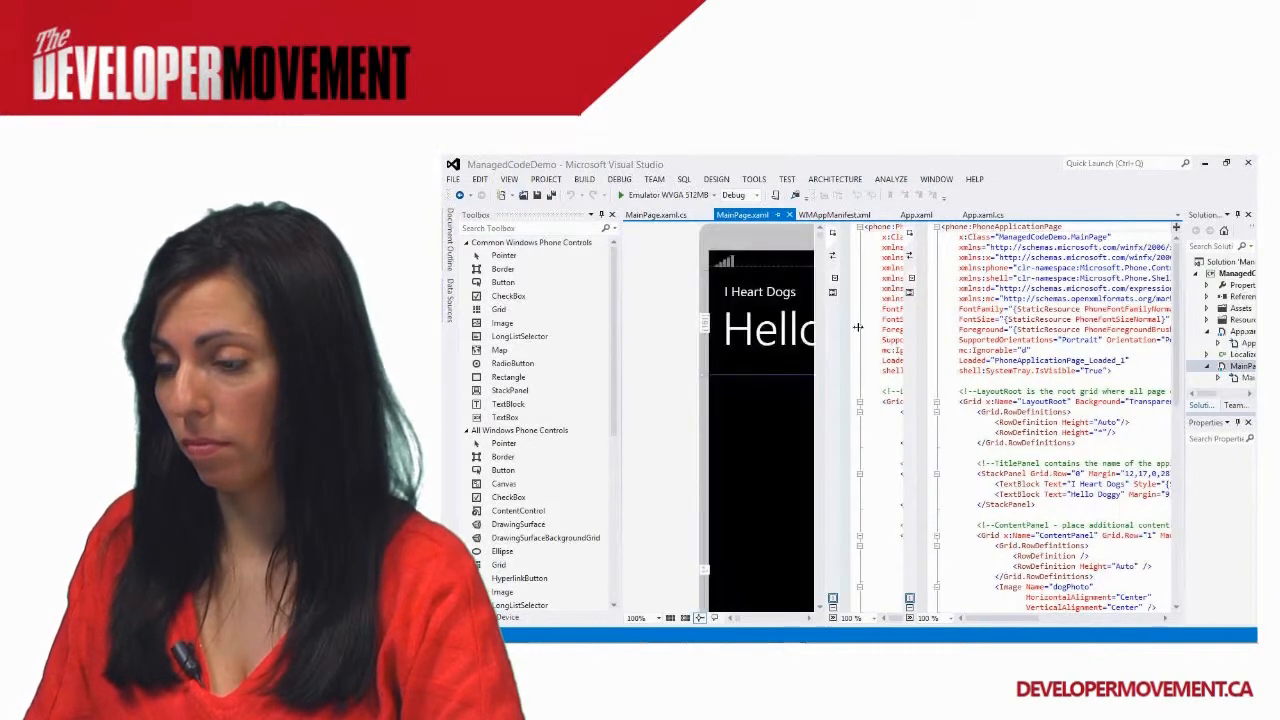
{"action": "left_click", "coordinate": [724, 371]}
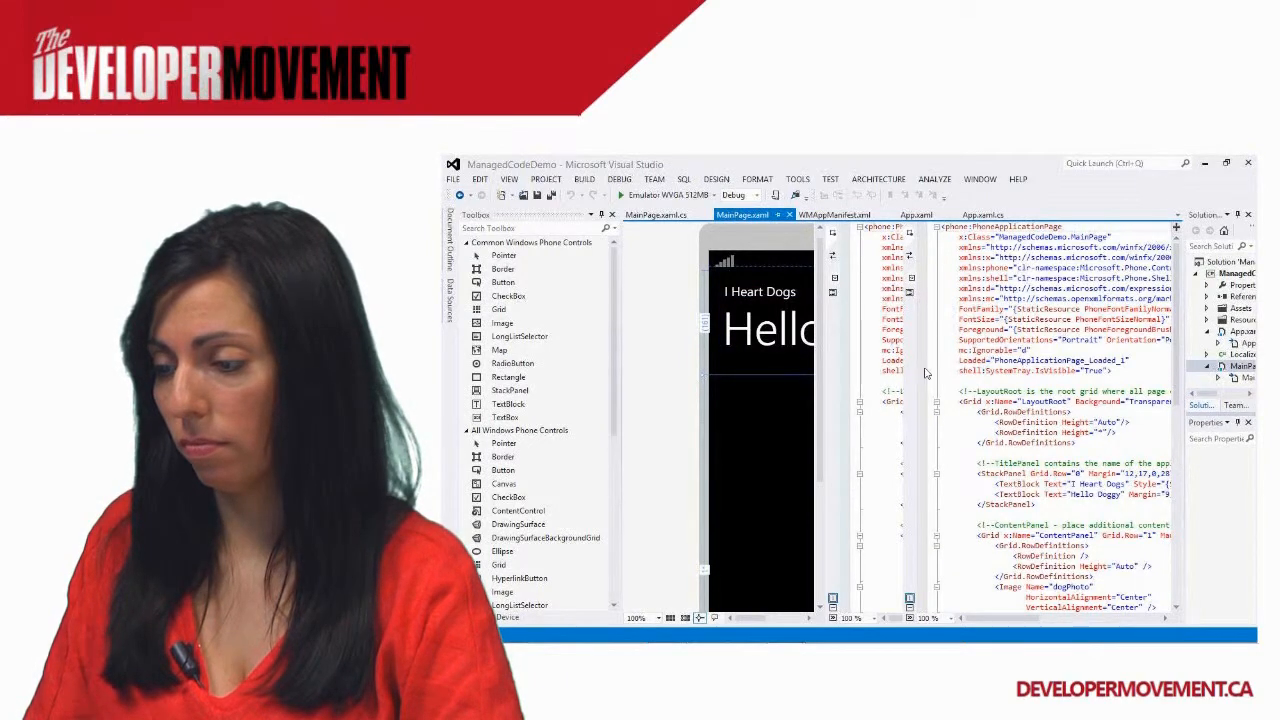
{"action": "left_click_drag", "start_coordinate": [822, 347], "coordinate": [769, 347]}
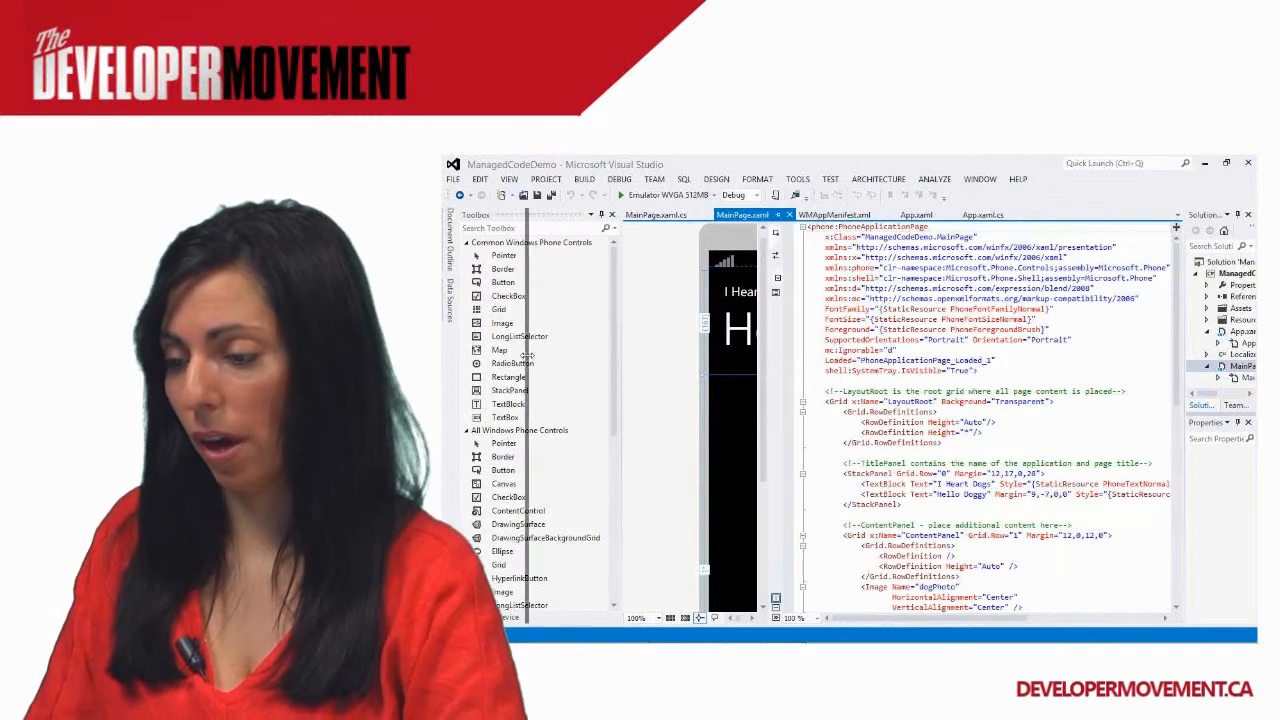
{"action": "left_click_drag", "start_coordinate": [618, 362], "coordinate": [522, 370]}
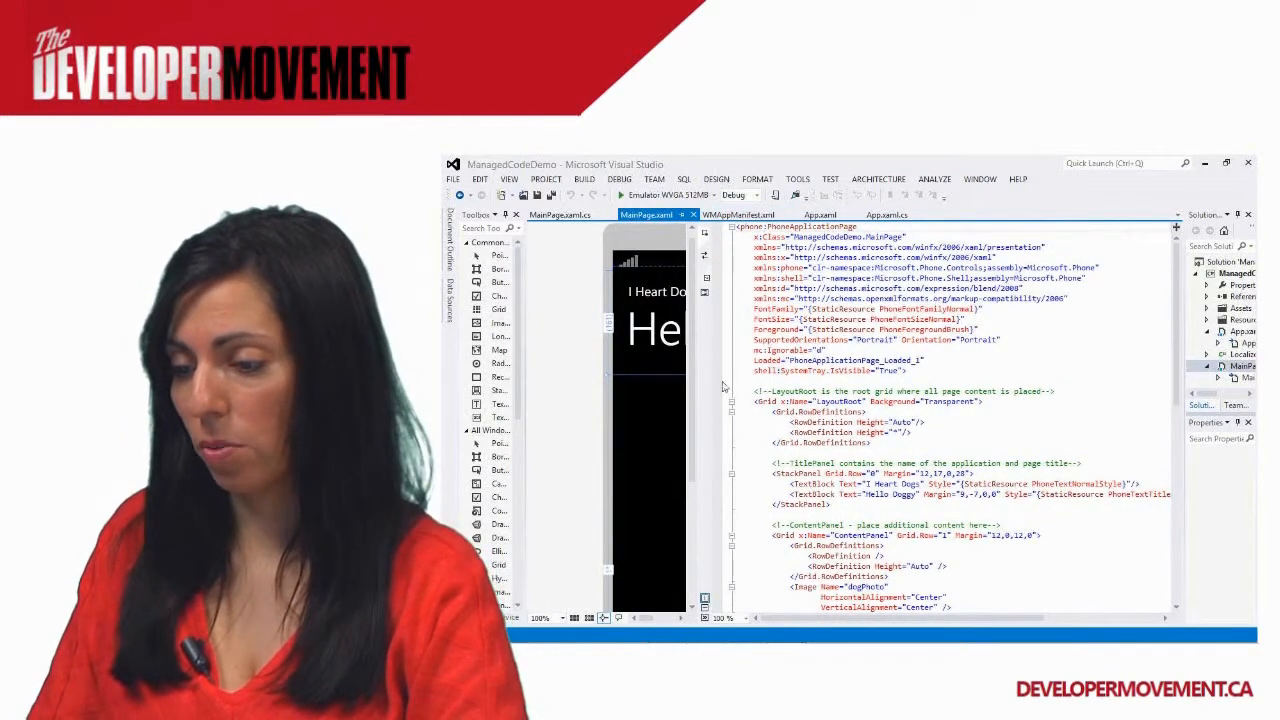
{"action": "left_click_drag", "start_coordinate": [710, 379], "coordinate": [769, 379]}
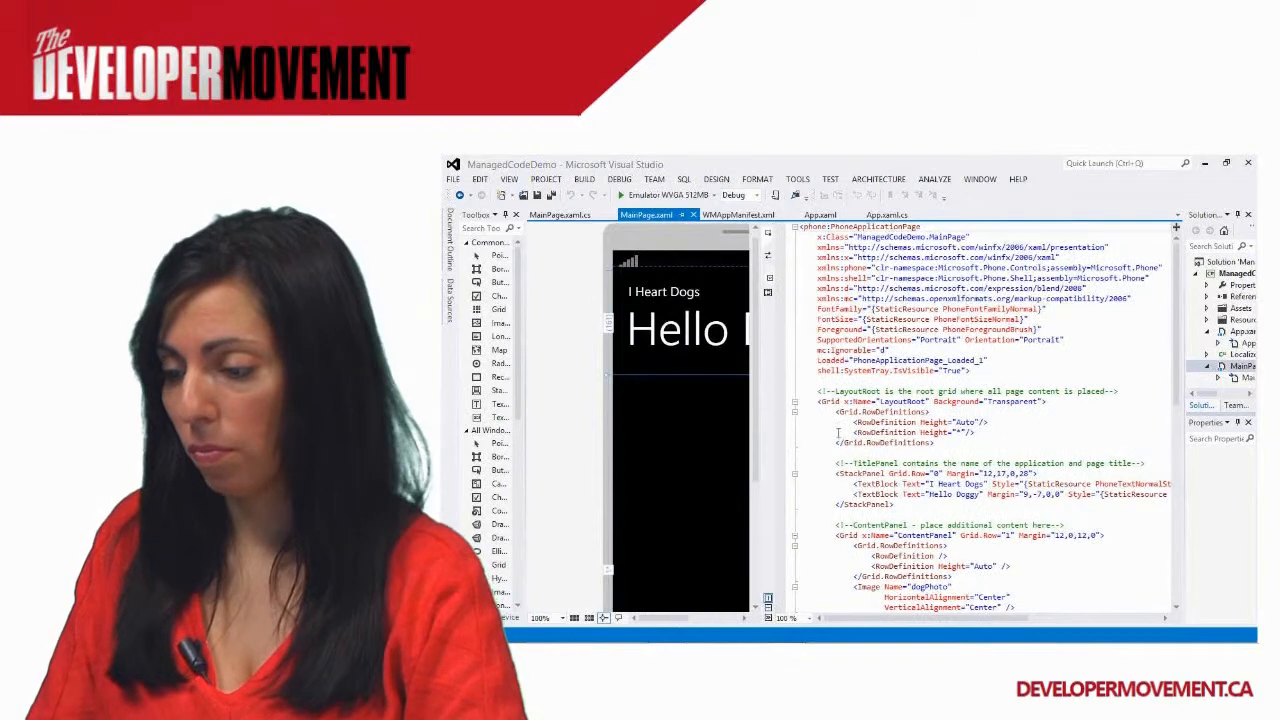
{"action": "scroll", "coordinate": [882, 463], "scroll_direction": "down", "scroll_amount": 6}
Highlight the content grid's Image and Button markup and the title StackPanel, then go to the C# code-behind with F7
{"action": "left_click", "coordinate": [882, 463]}
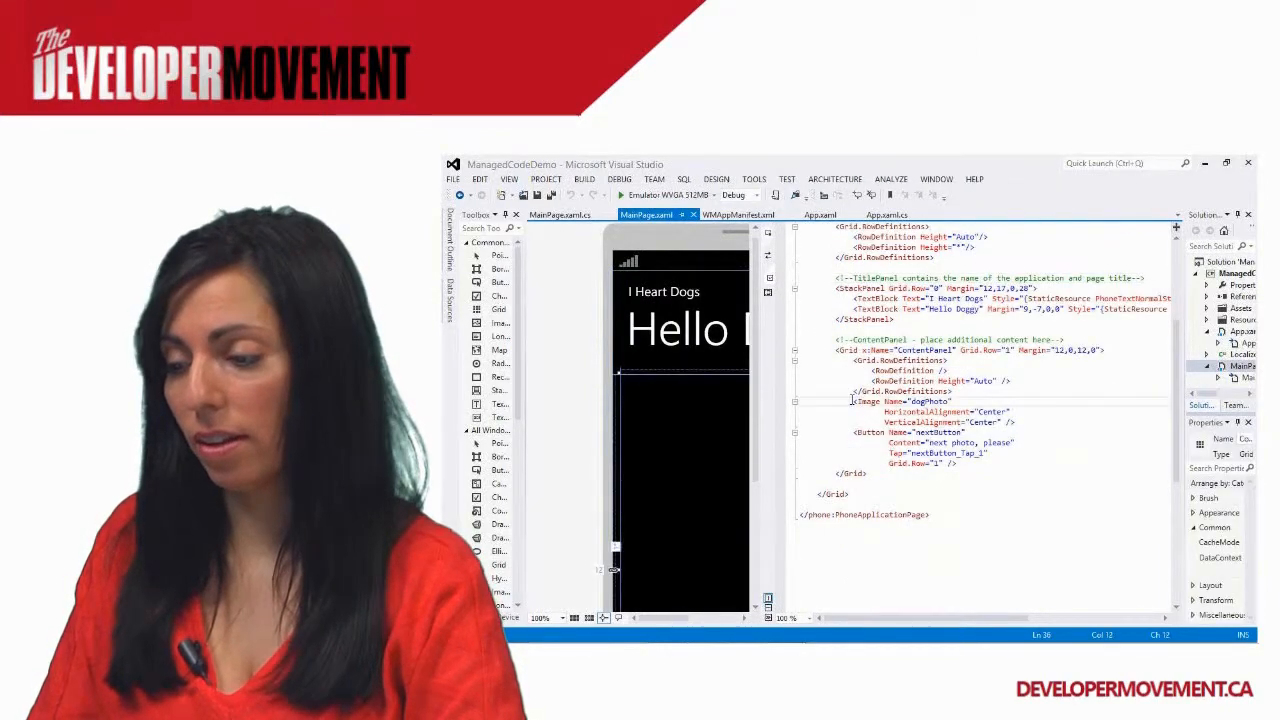
{"action": "left_click_drag", "start_coordinate": [852, 401], "coordinate": [900, 474]}
{"action": "left_click_drag", "start_coordinate": [826, 443], "coordinate": [549, 308]}
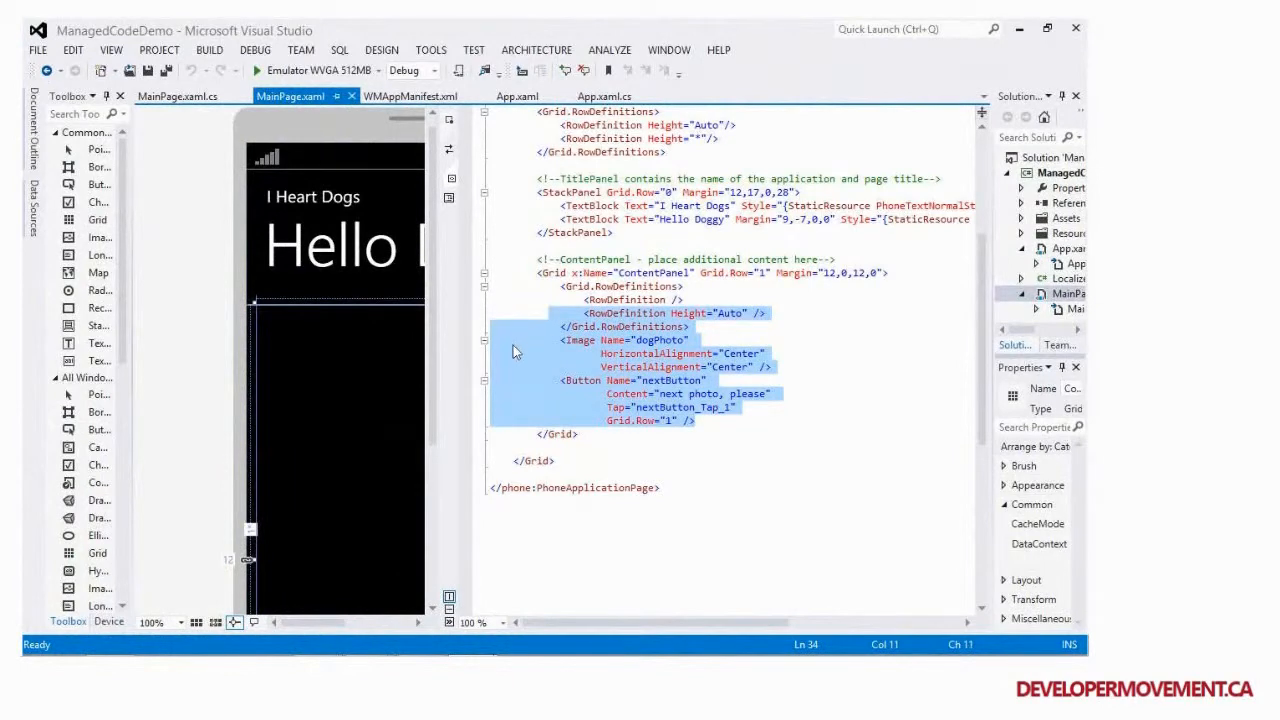
{"action": "left_click", "coordinate": [579, 300]}
{"action": "left_click_drag", "start_coordinate": [537, 192], "coordinate": [709, 229]}
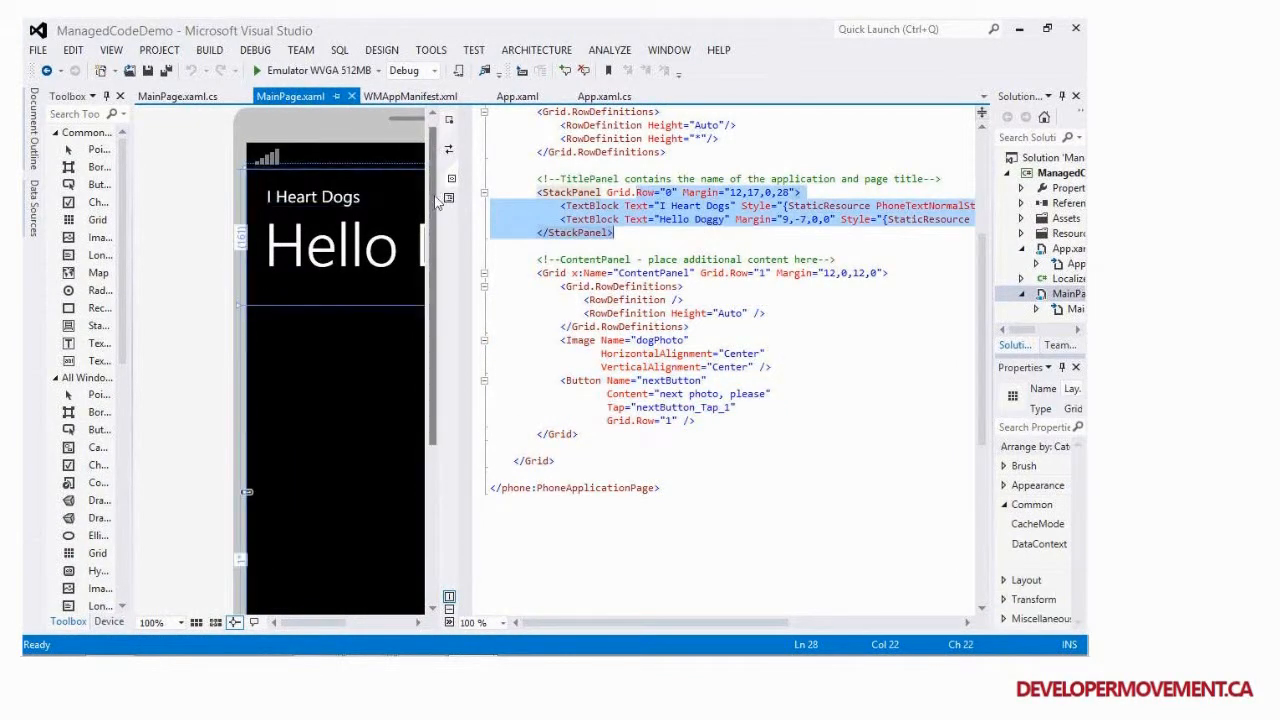
{"action": "left_click", "coordinate": [808, 326]}
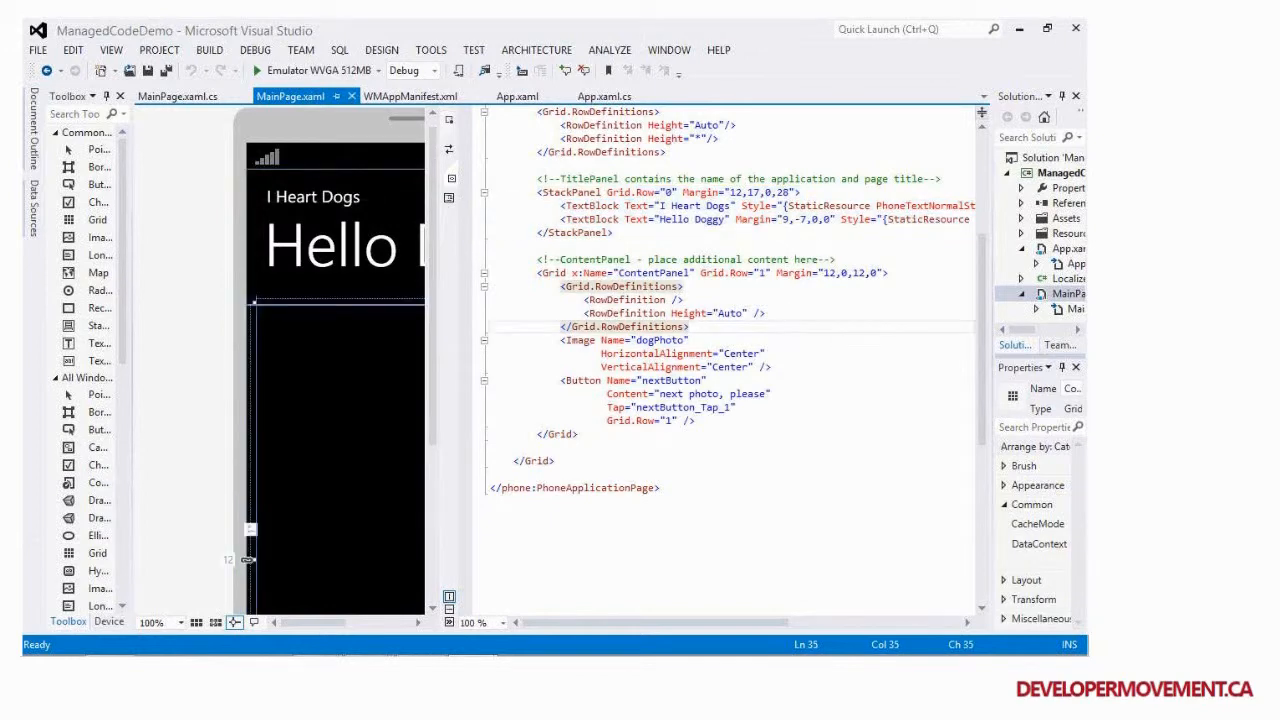
{"action": "key", "text": "F7"}
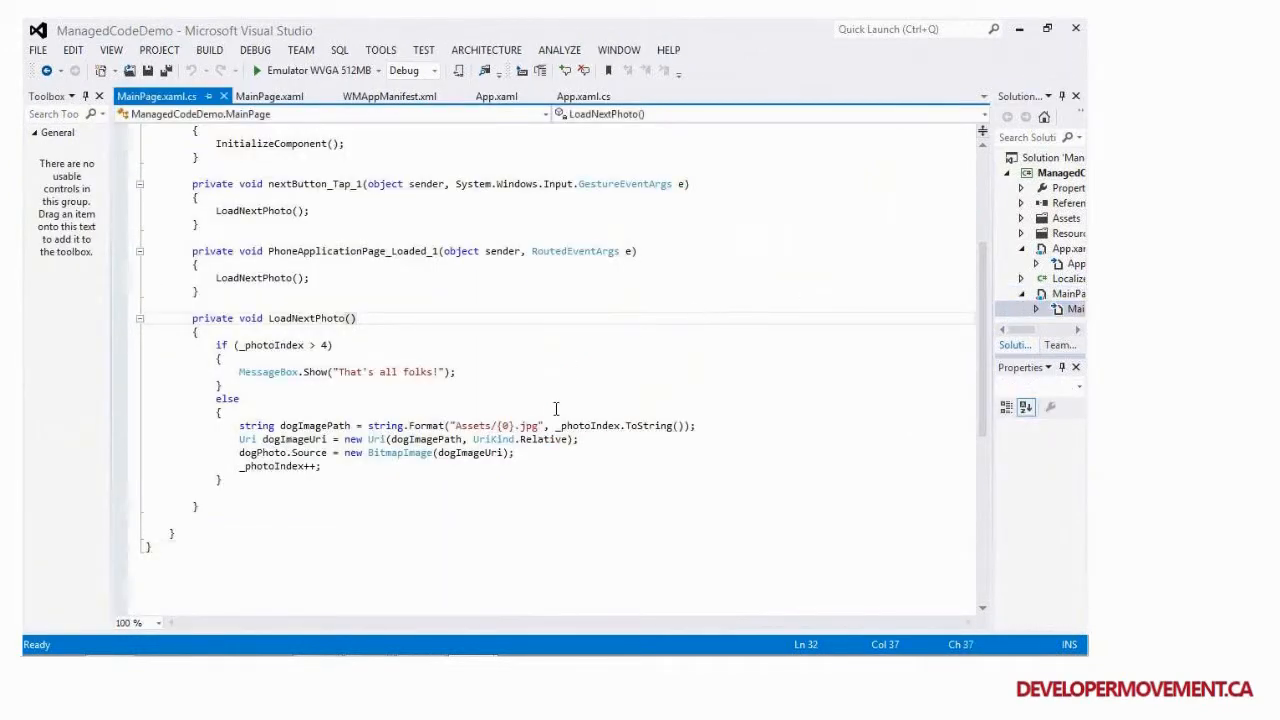
{"action": "scroll", "coordinate": [532, 370], "scroll_direction": "up", "scroll_amount": 4}
{"action": "scroll", "coordinate": [237, 328], "scroll_direction": "down", "scroll_amount": 3}
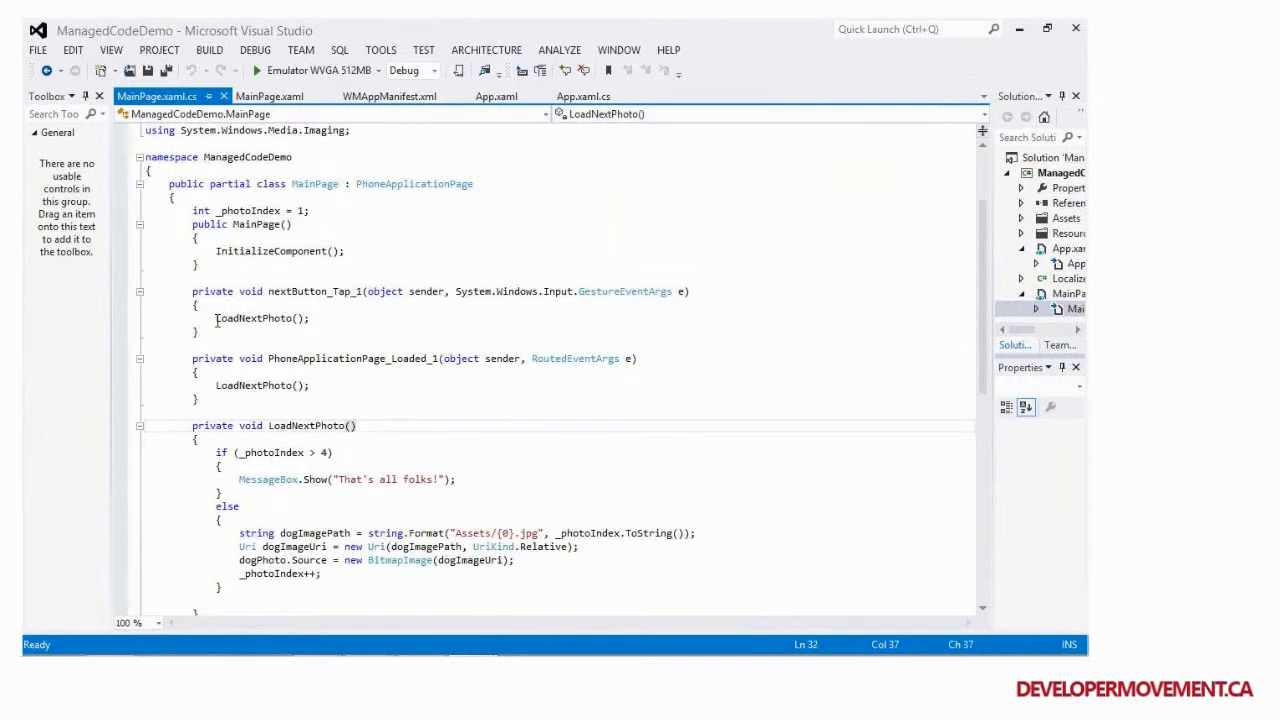
Highlight the LoadNextPhoto call and expand the Assets folder in Solution Explorer, collapsing Tiles
{"action": "left_click_drag", "start_coordinate": [216, 319], "coordinate": [341, 335]}
{"action": "left_click", "coordinate": [1021, 218]}
{"action": "left_click", "coordinate": [1020, 222]}
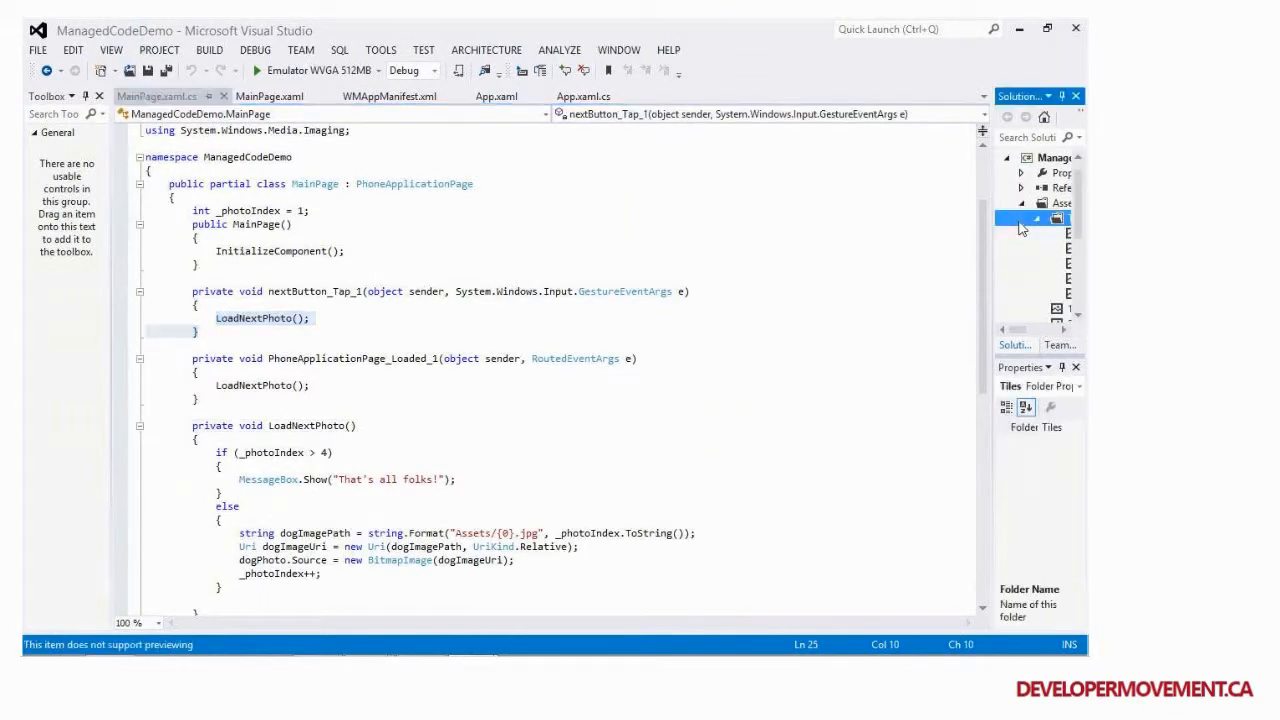
{"action": "left_click_drag", "start_coordinate": [991, 276], "coordinate": [905, 278]}
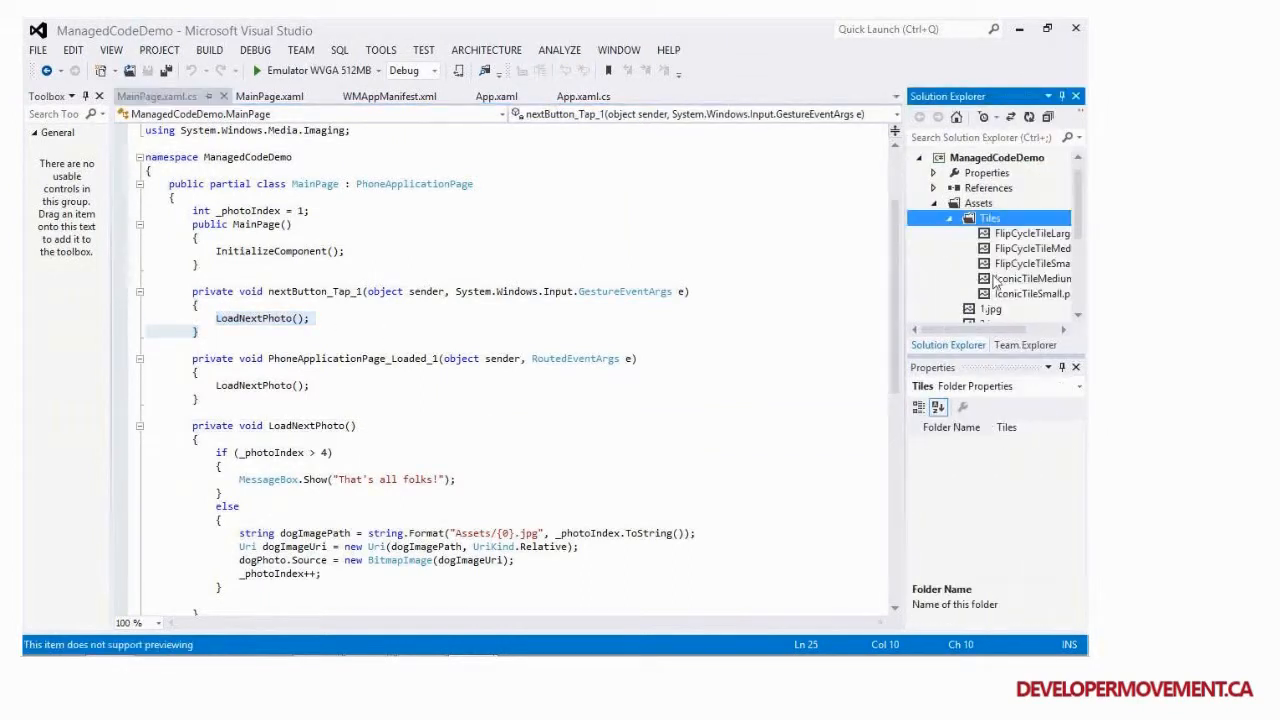
{"action": "left_click", "coordinate": [953, 232]}
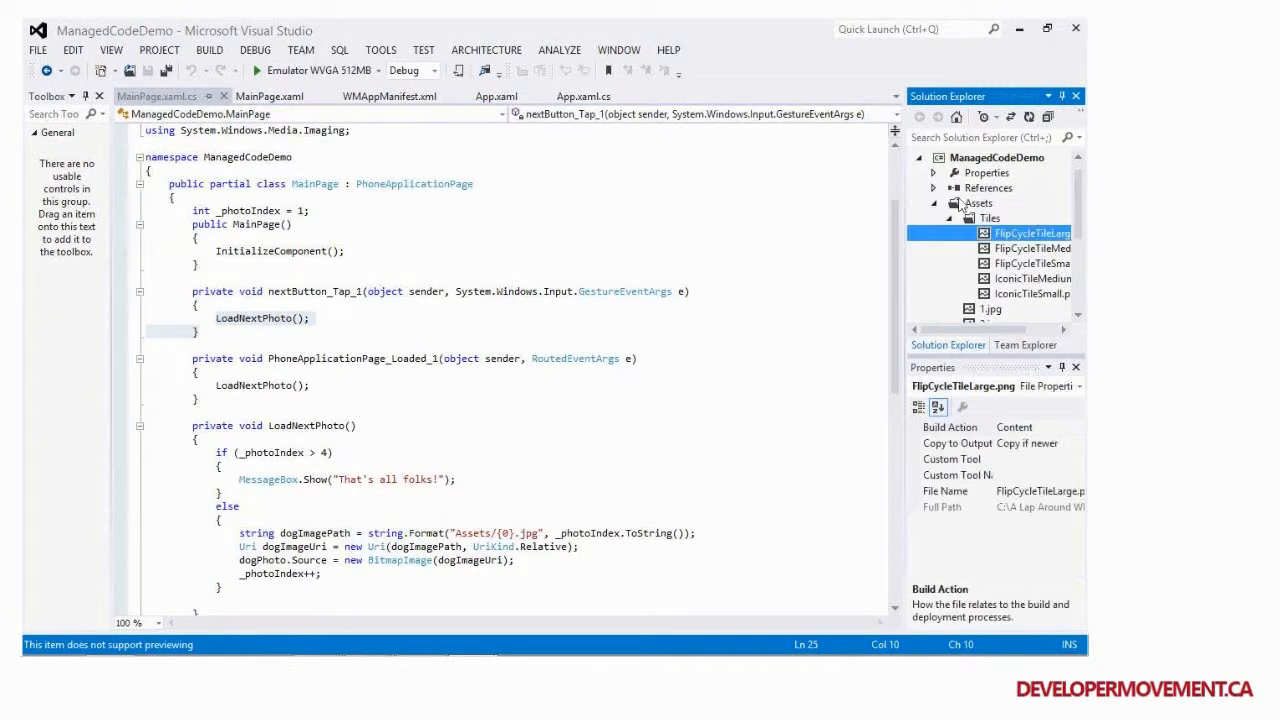
{"action": "left_click", "coordinate": [960, 205]}
Inspect the dog photos 1.jpg to 4.jpg, preview 1.jpg, and return to the photo-loading code
{"action": "left_click", "coordinate": [988, 250]}
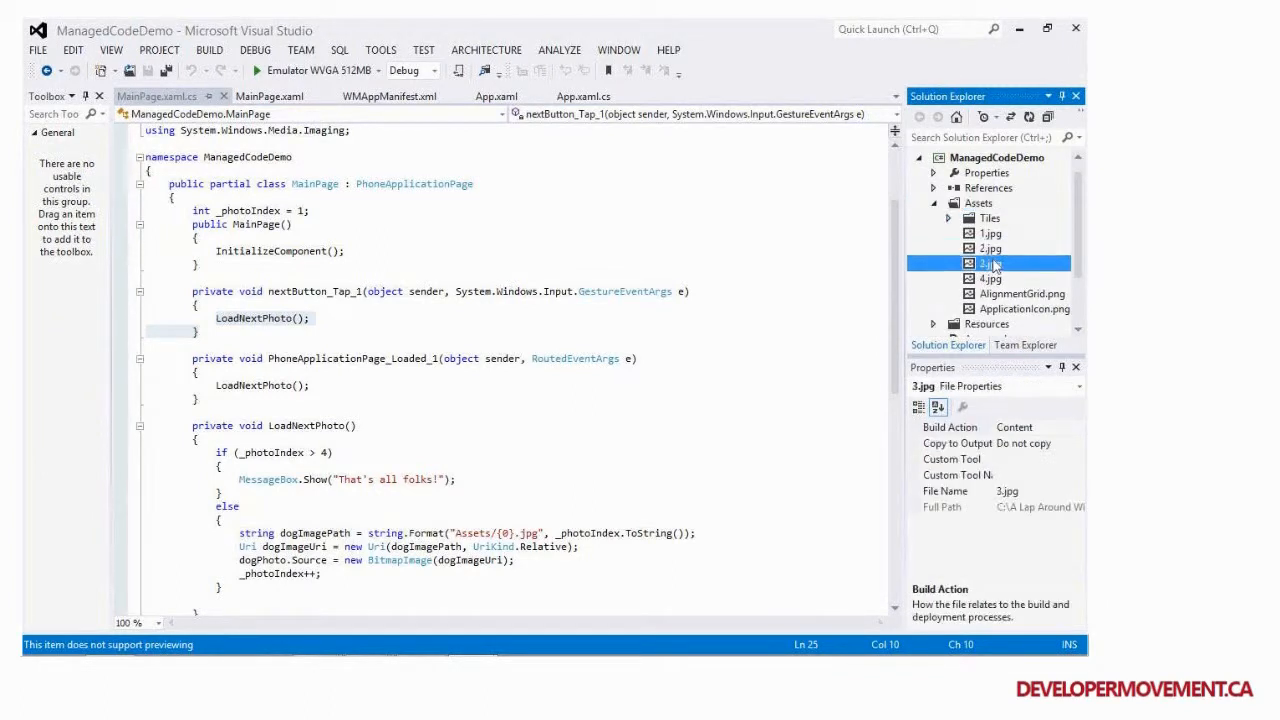
{"action": "left_click", "coordinate": [994, 279]}
{"action": "left_click", "coordinate": [988, 247]}
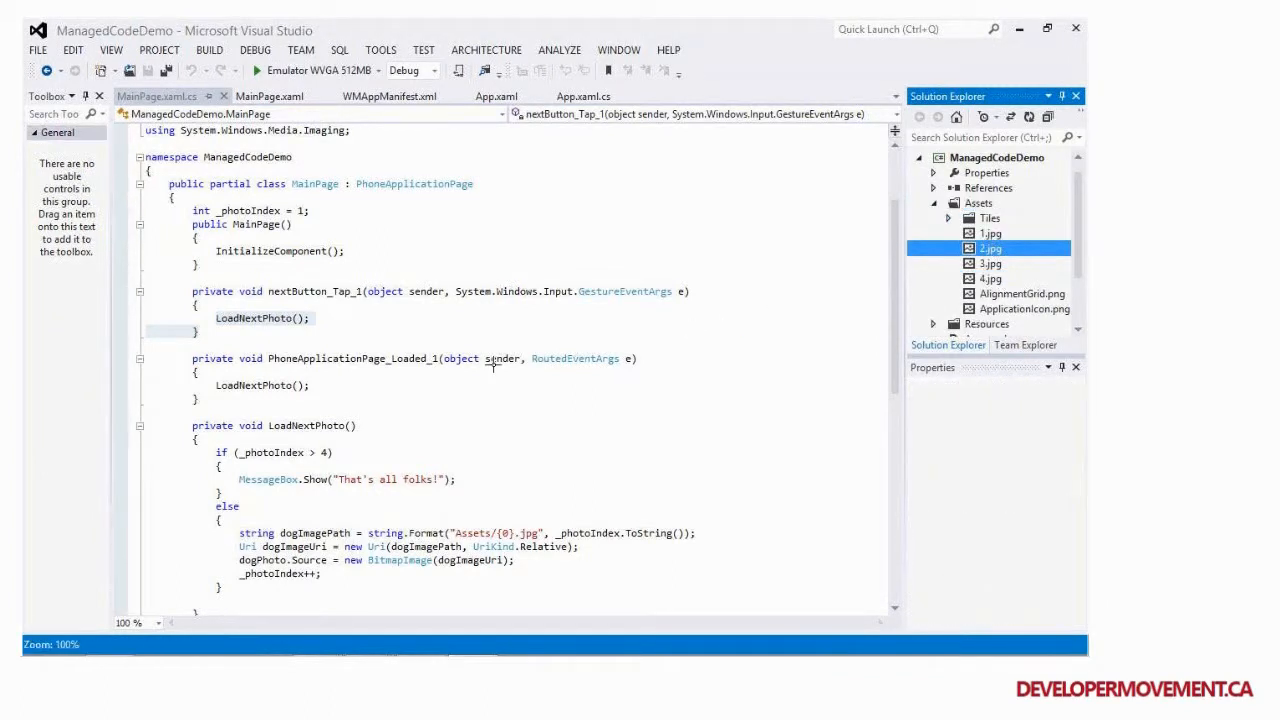
{"action": "key", "text": "Up"}
{"action": "key", "text": "Return"}
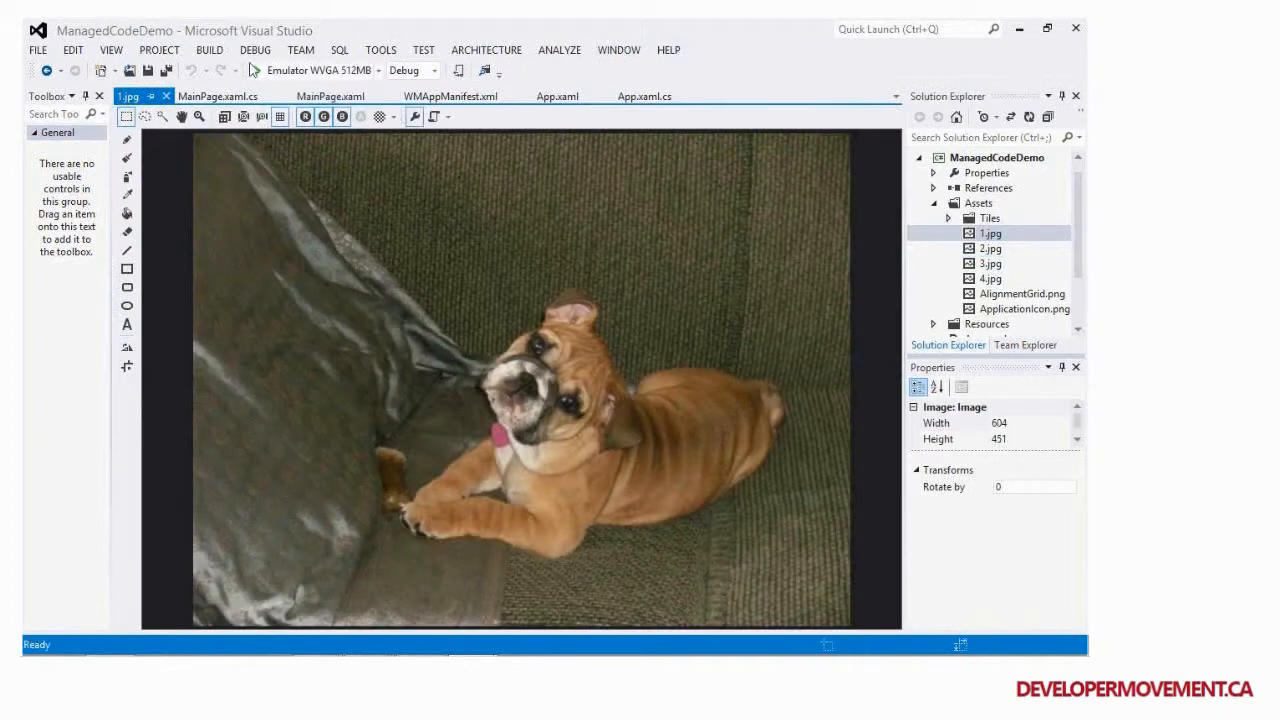
{"action": "left_click", "coordinate": [166, 96]}
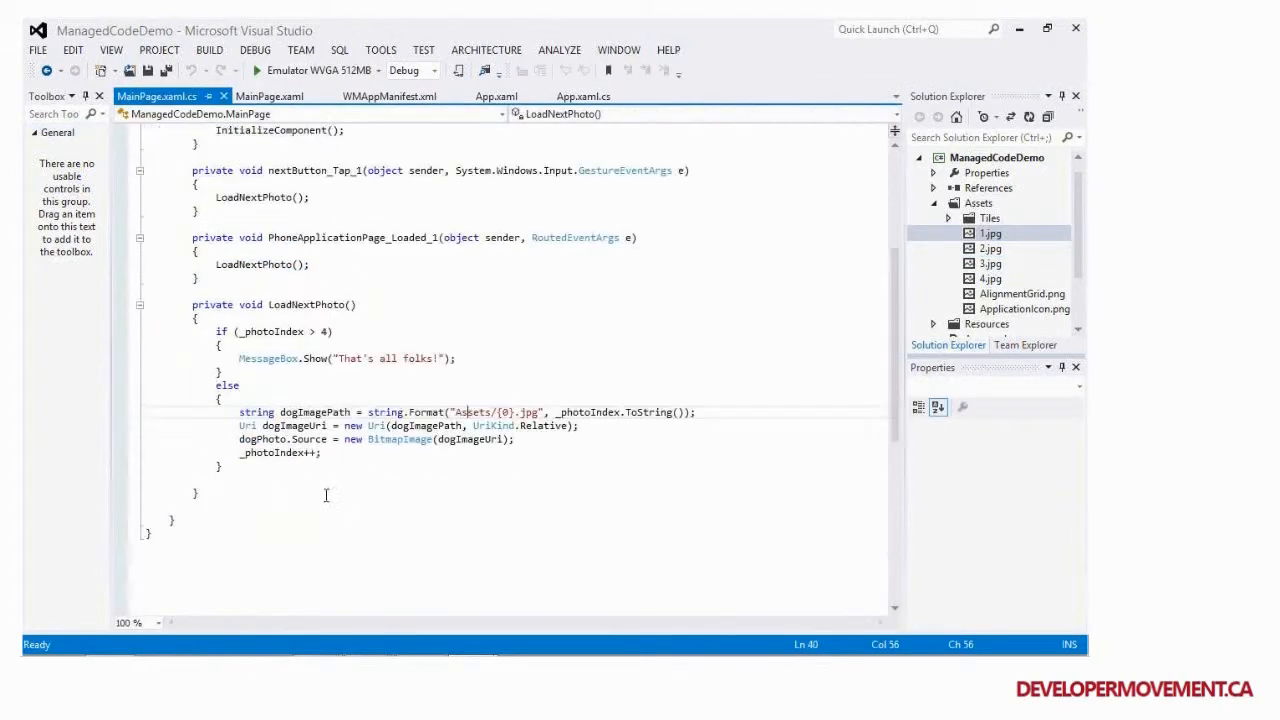
{"action": "left_click_drag", "start_coordinate": [228, 367], "coordinate": [340, 476]}
{"action": "left_click", "coordinate": [340, 476]}
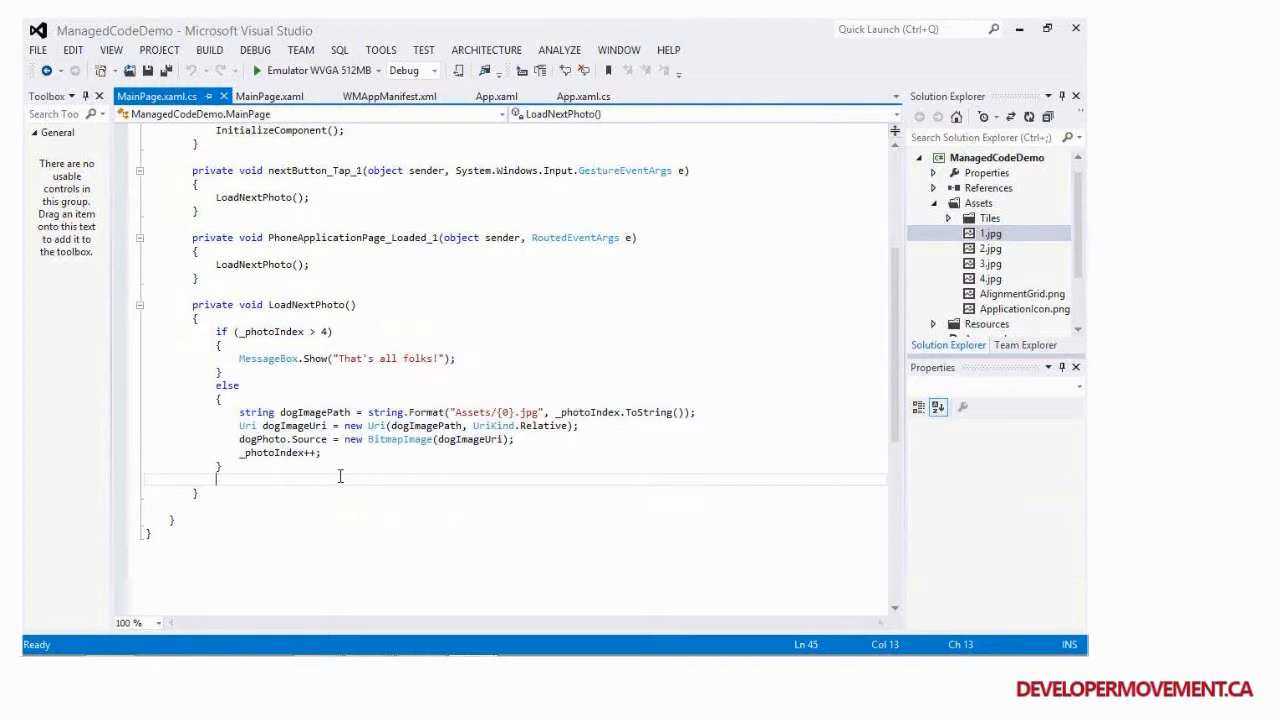
Run the app on Emulator WVGA 512MB, allow internet configuration, and move the emulator left
{"action": "left_click", "coordinate": [300, 70]}
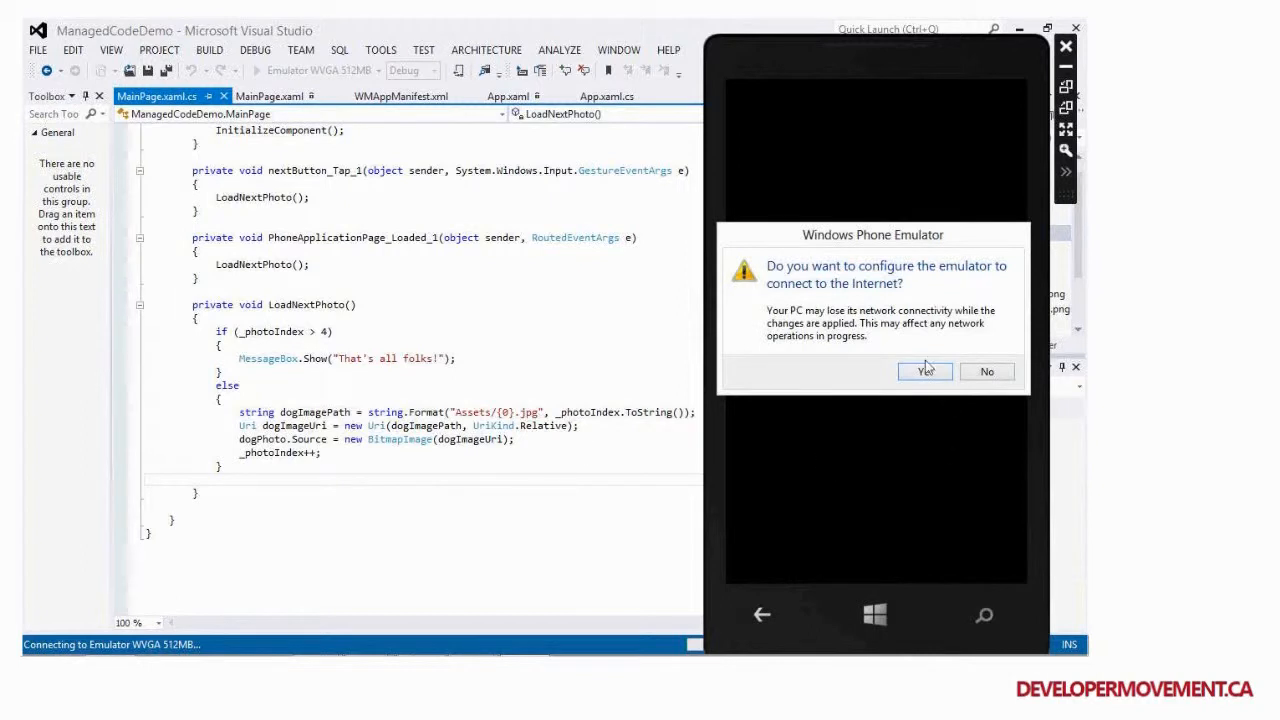
{"action": "left_click", "coordinate": [925, 370]}
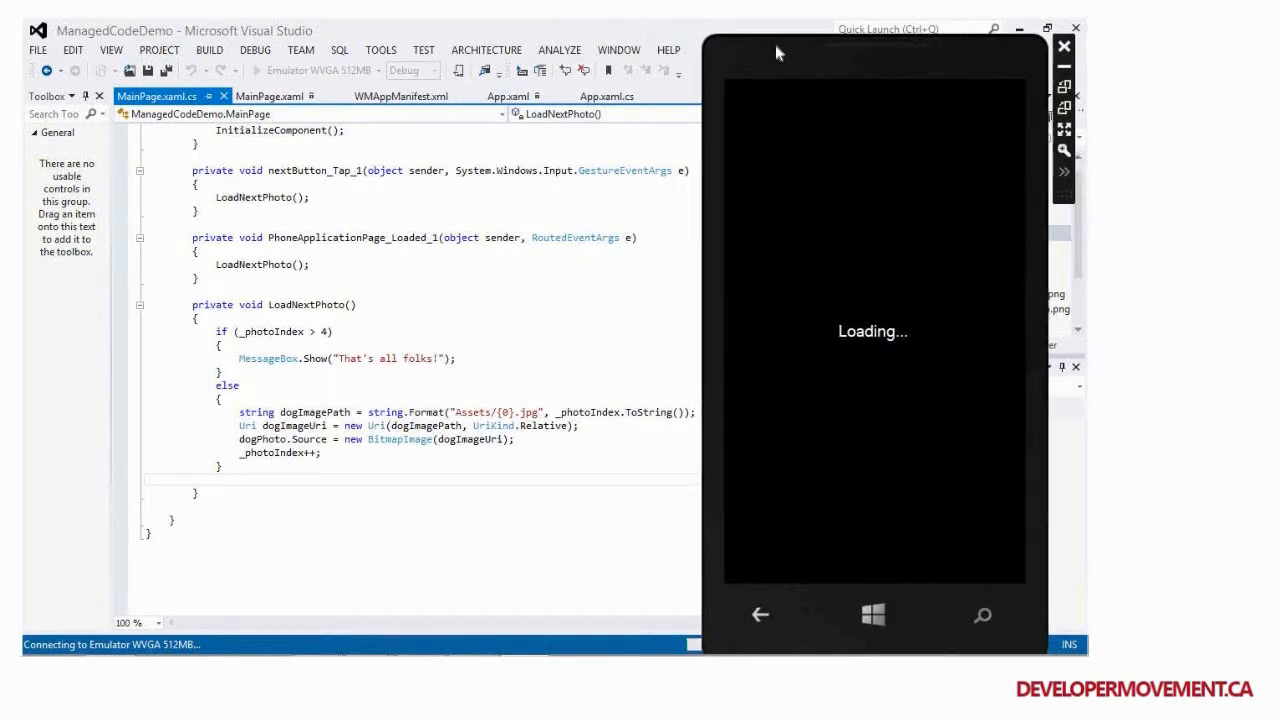
{"action": "left_click_drag", "start_coordinate": [778, 45], "coordinate": [555, 45]}
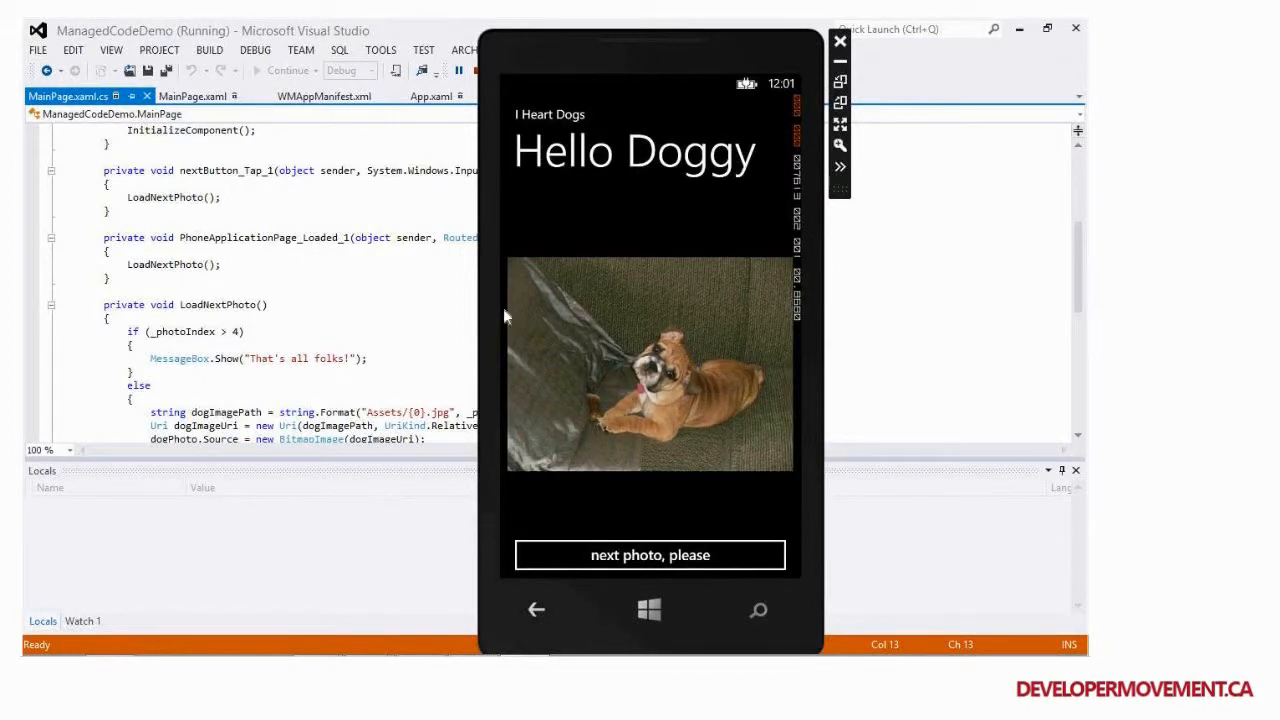
Tap 'next photo, please' through the remaining dog photos and dismiss the That's all folks! message
{"action": "left_click", "coordinate": [761, 561]}
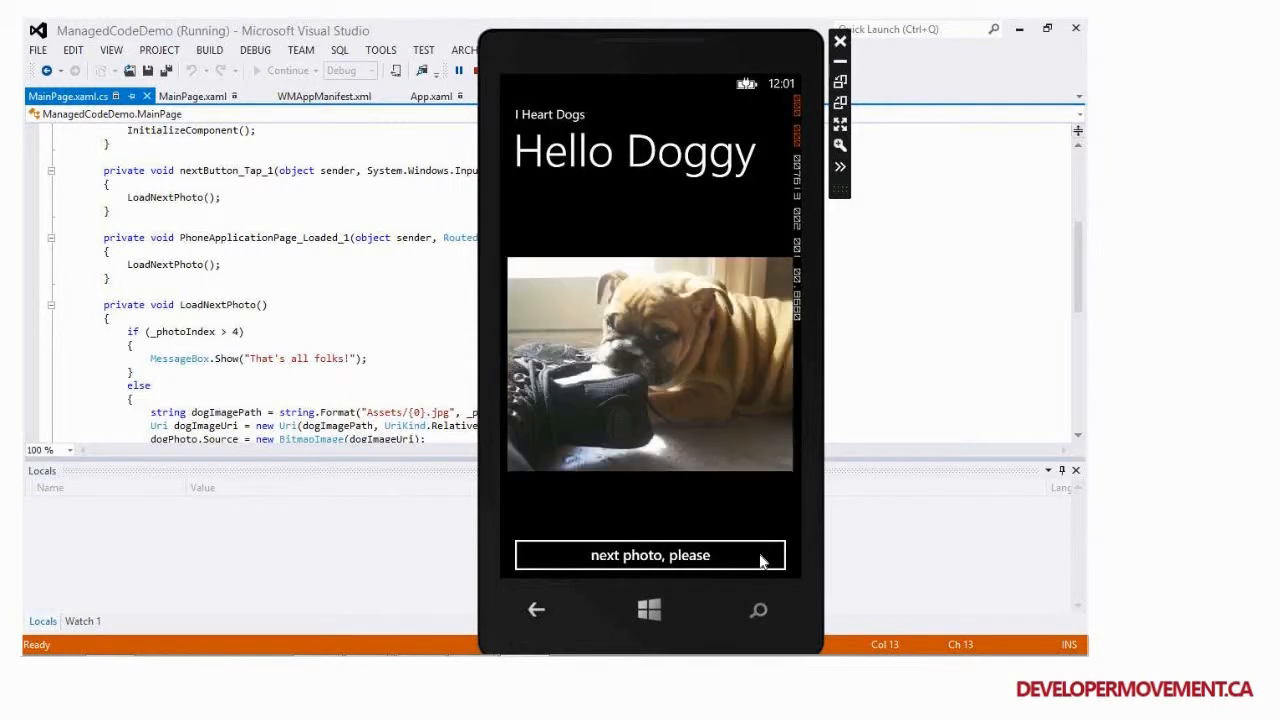
{"action": "left_click", "coordinate": [761, 561]}
{"action": "left_click", "coordinate": [761, 561]}
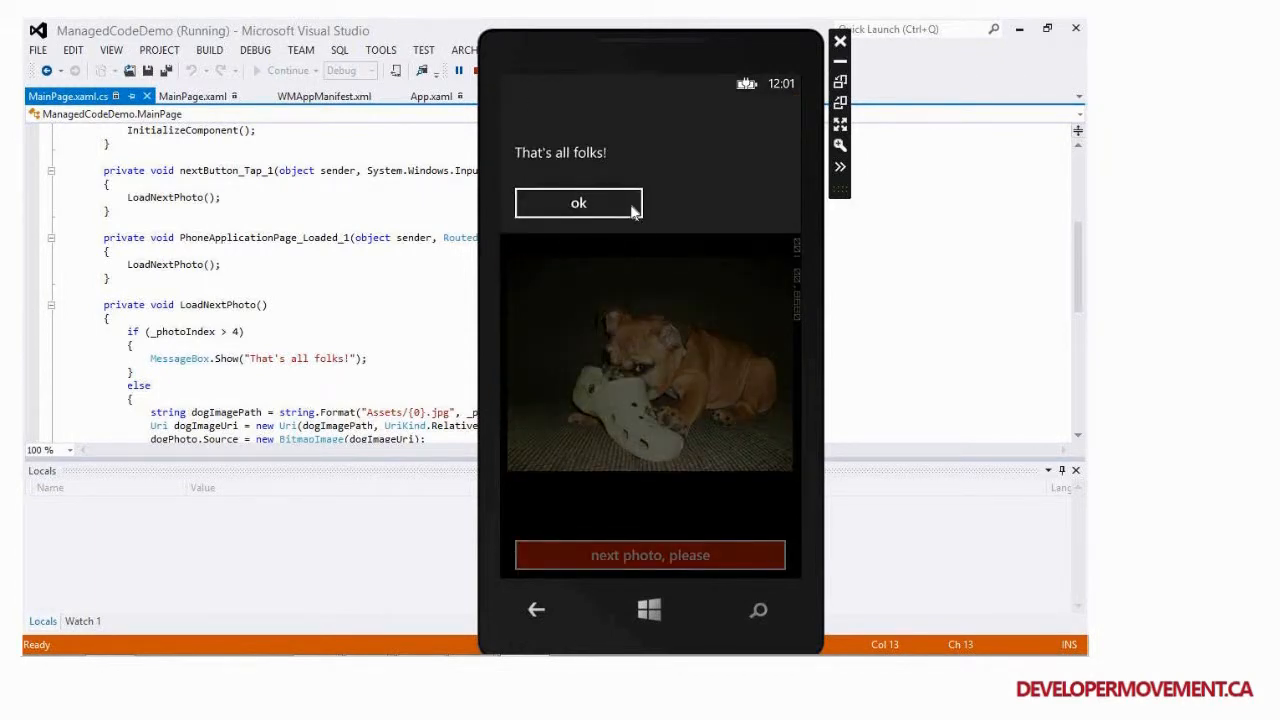
{"action": "left_click", "coordinate": [632, 210]}
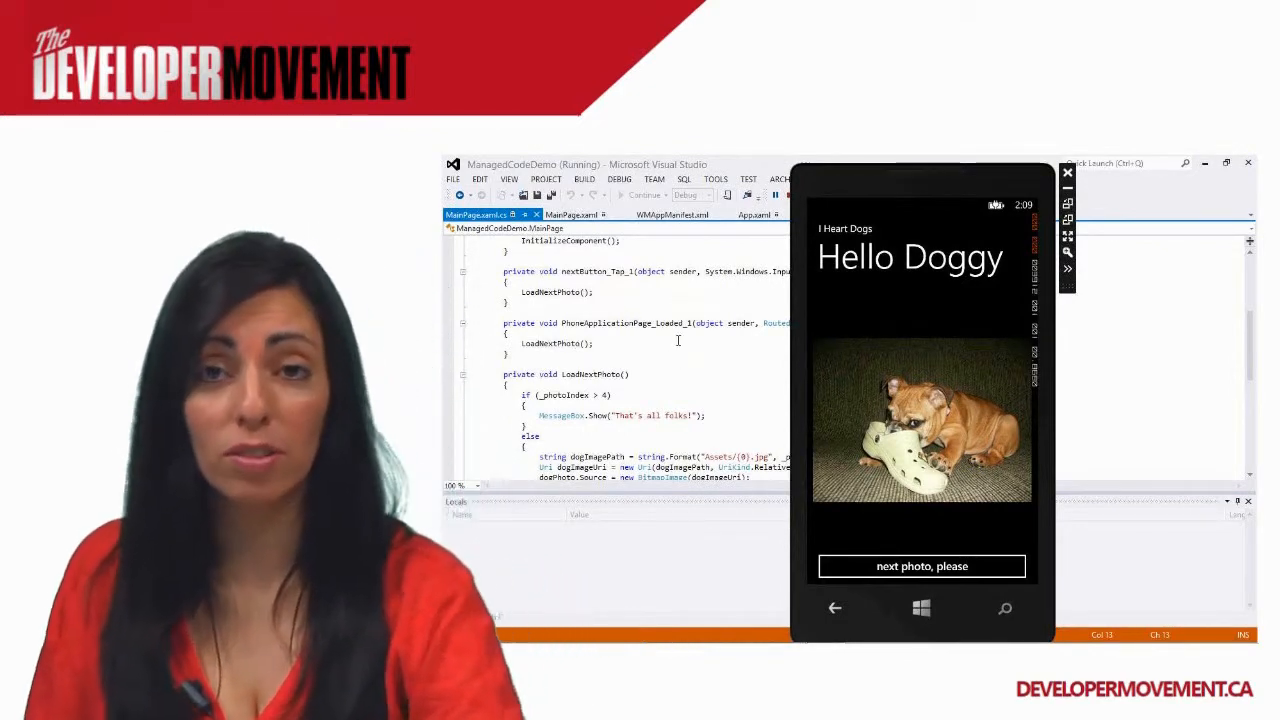
Shut down the Windows Phone Emulator from its toolbar close button
{"action": "left_click", "coordinate": [1067, 172]}
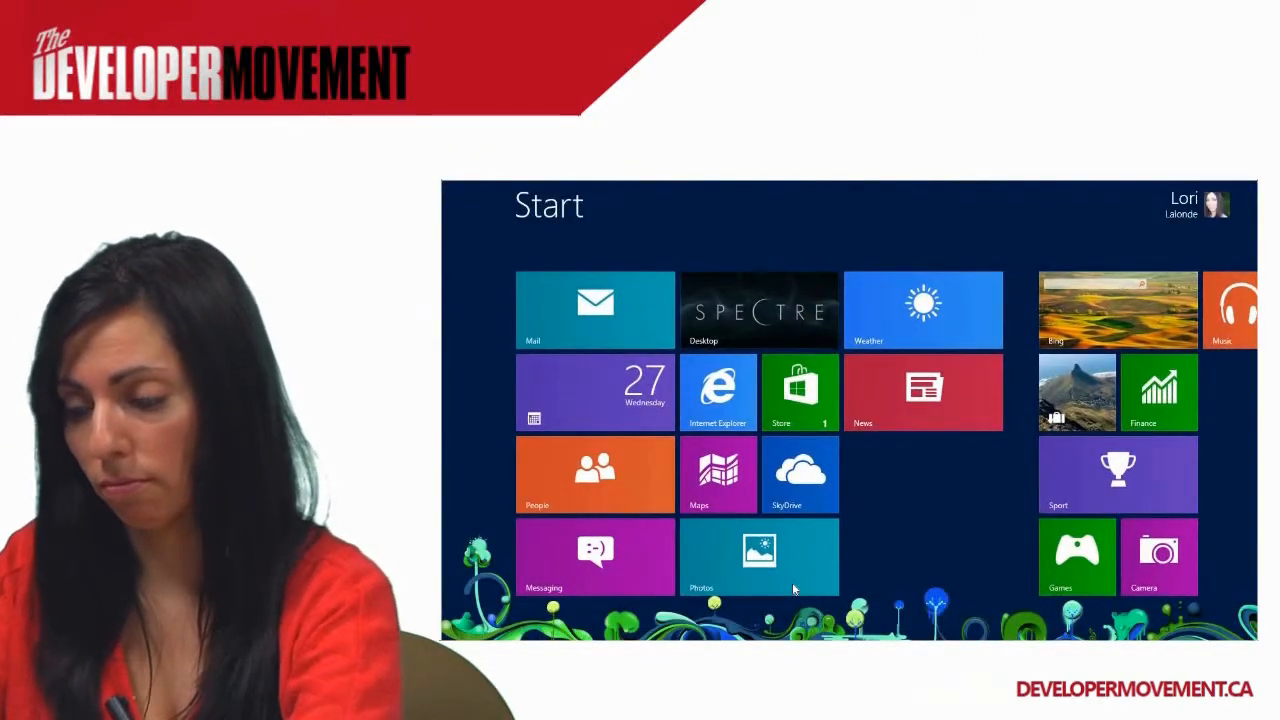
From the A Lap Around WP8 folder, open the Demo 3 - HTML Hybrid folder to load the HTML5Reuse project
{"action": "key", "text": "super+q"}
{"action": "key", "text": "Escape"}
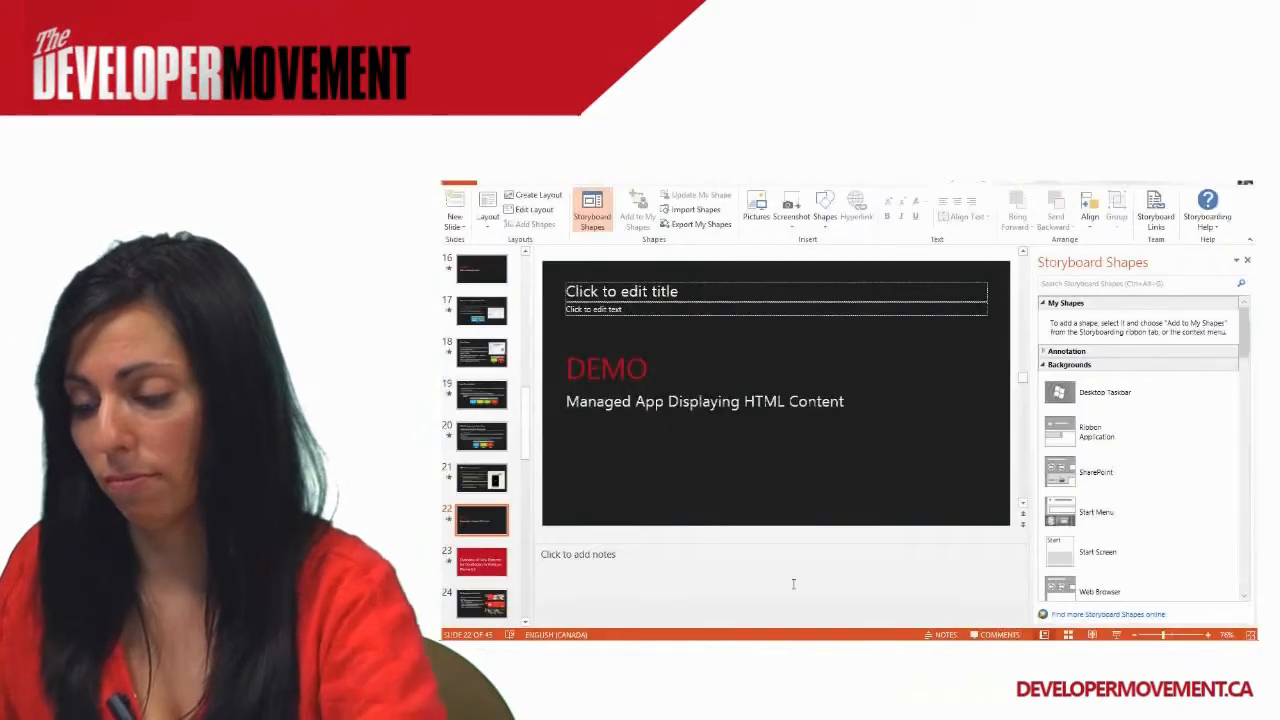
{"action": "mouse_move", "coordinate": [703, 630]}
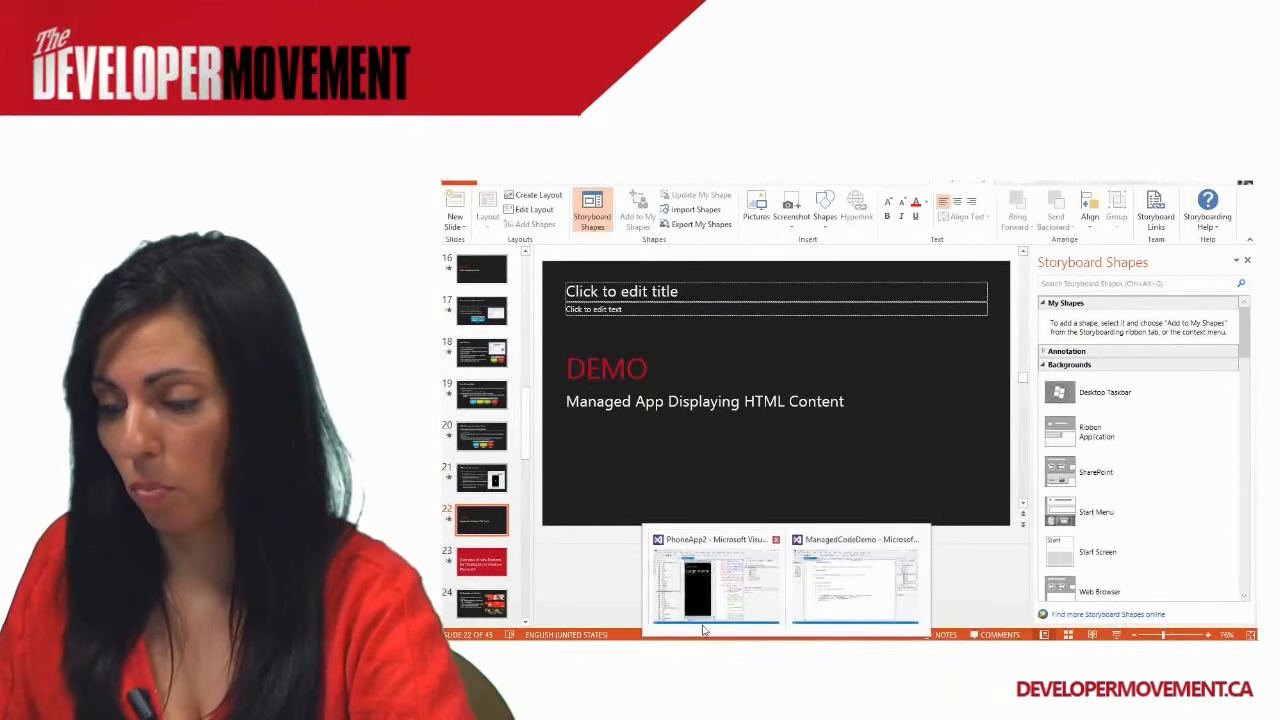
{"action": "left_click", "coordinate": [845, 632]}
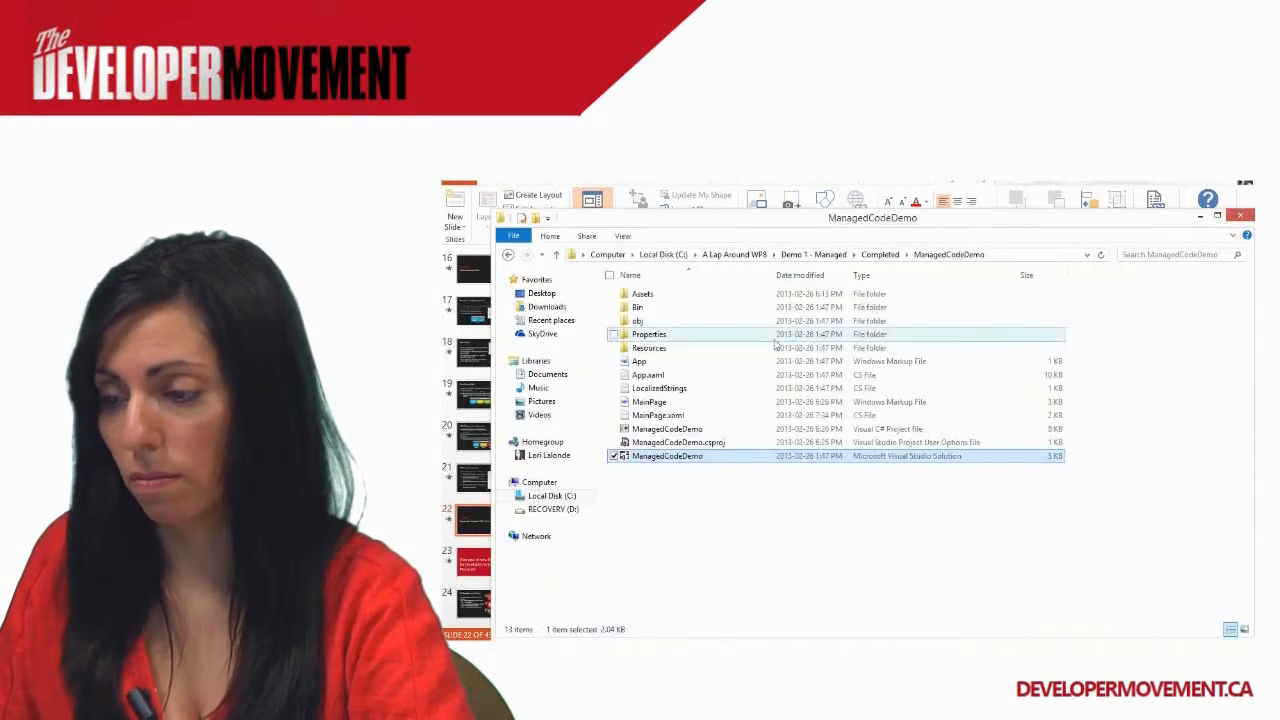
{"action": "left_click", "coordinate": [734, 254]}
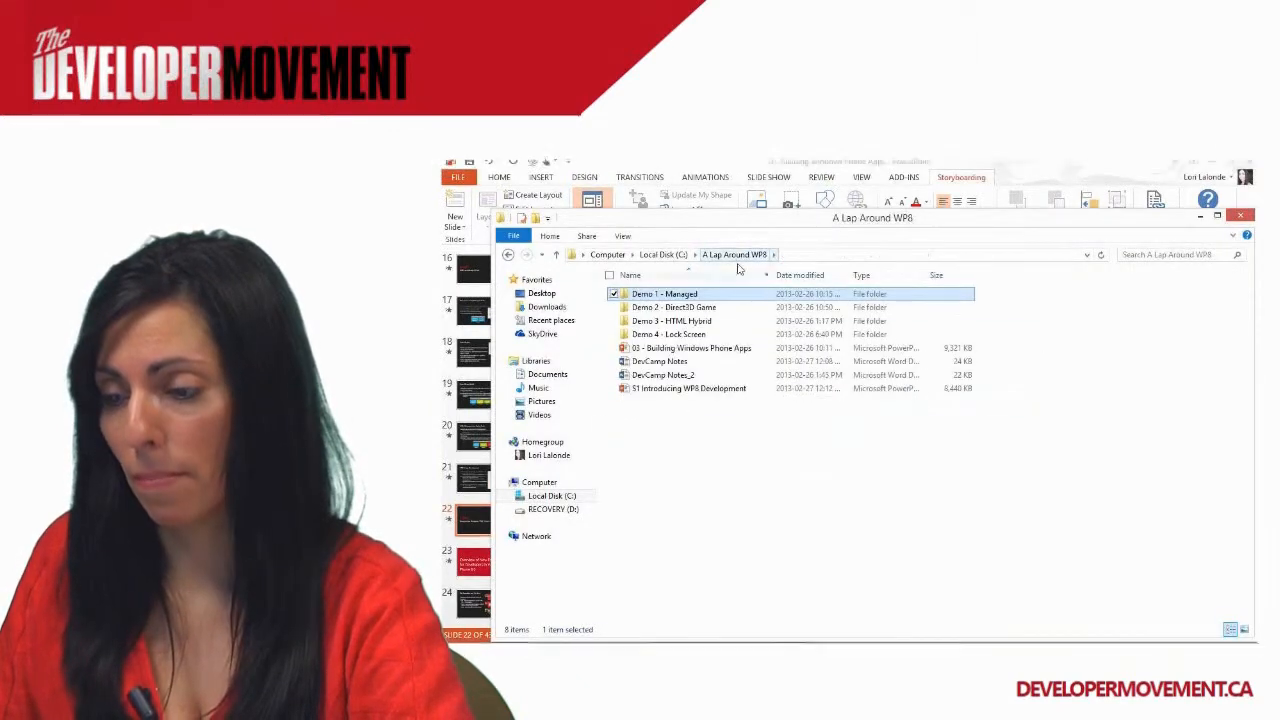
{"action": "double_click", "coordinate": [695, 320]}
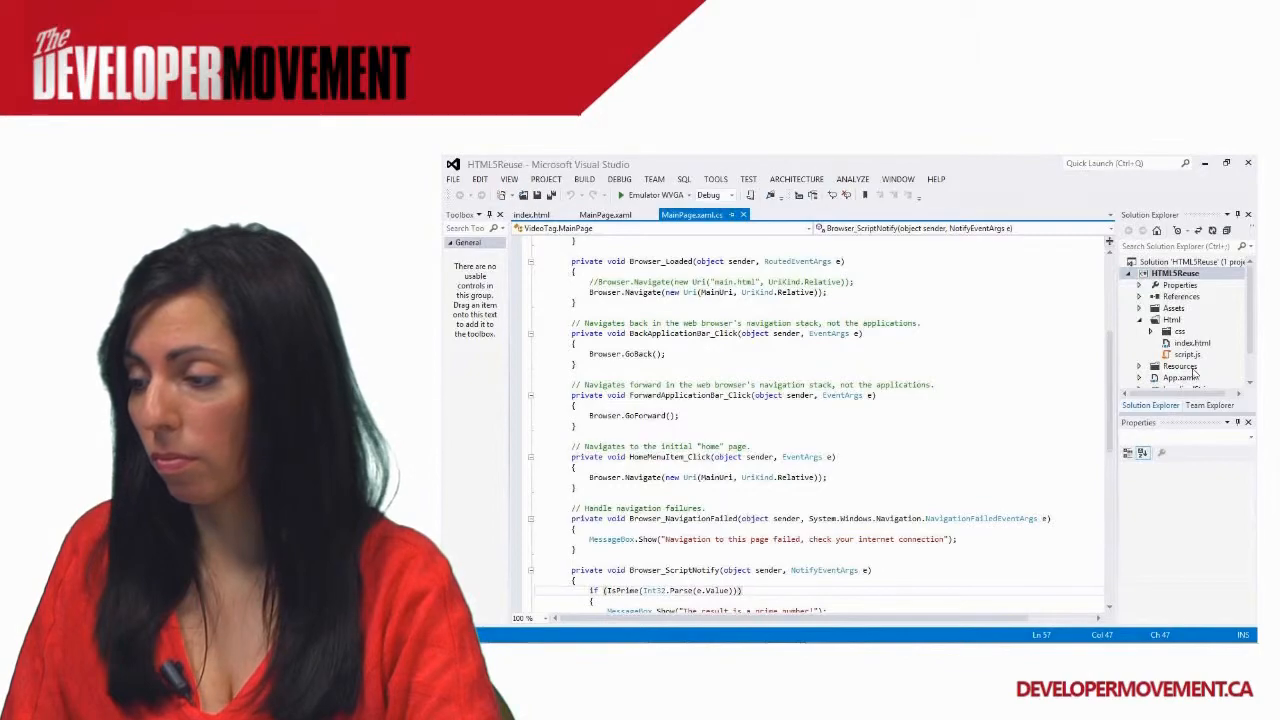
{"action": "scroll", "coordinate": [1180, 340], "scroll_direction": "down", "scroll_amount": 1}
Show MainPage.xaml and highlight the WebBrowser markup through the ApplicationBar comment and the LayoutRoot Grid
{"action": "left_click", "coordinate": [1190, 366]}
{"action": "double_click", "coordinate": [1190, 366]}
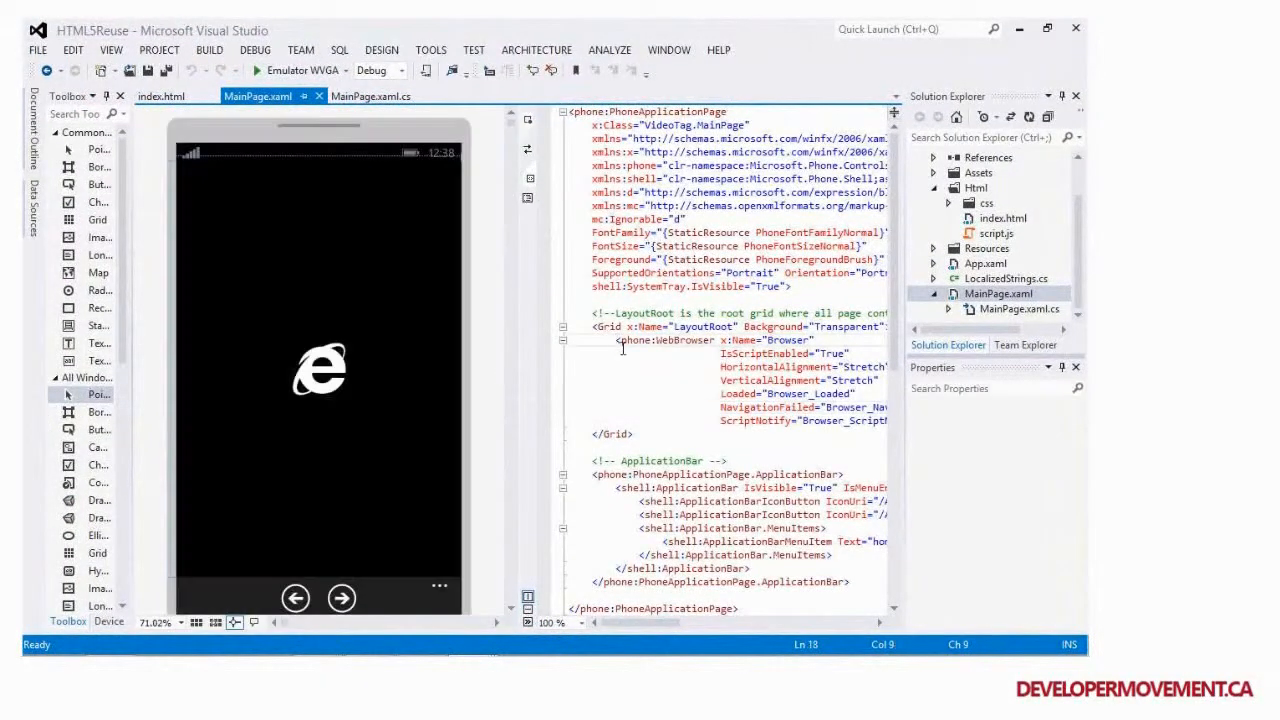
{"action": "left_click_drag", "start_coordinate": [615, 340], "coordinate": [827, 451]}
{"action": "left_click_drag", "start_coordinate": [615, 340], "coordinate": [831, 457]}
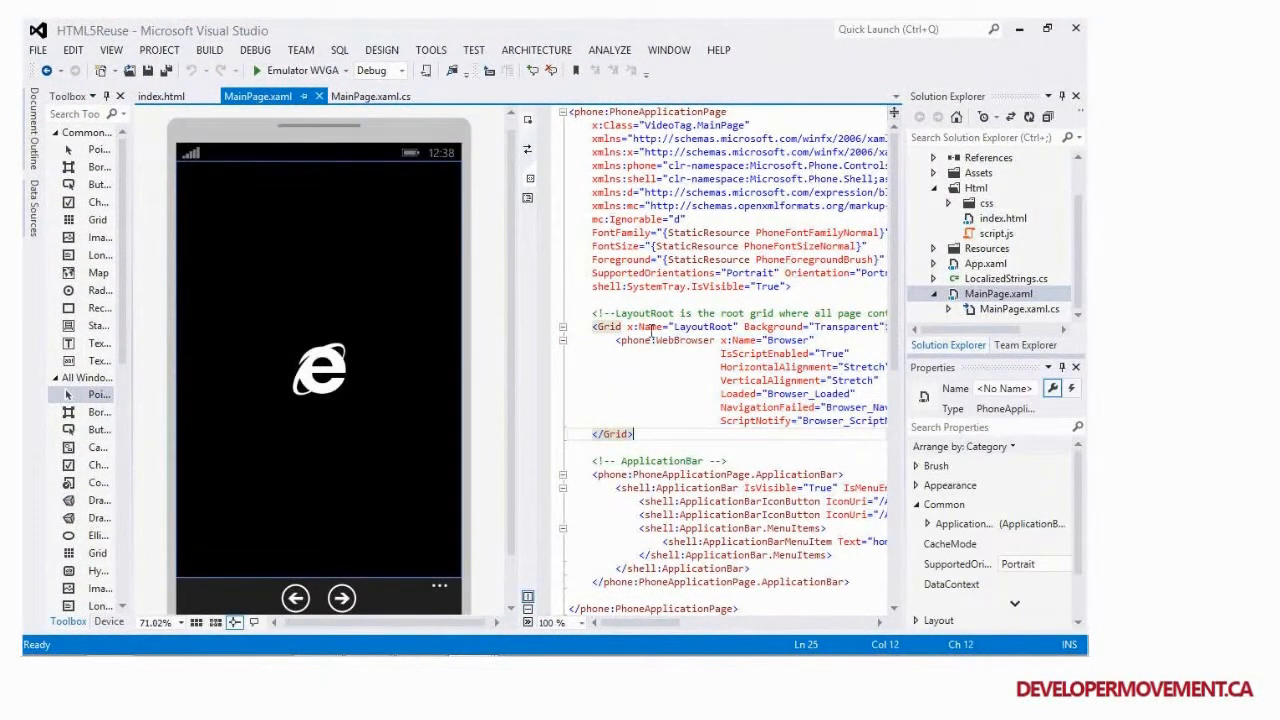
{"action": "left_click", "coordinate": [830, 447]}
{"action": "scroll", "coordinate": [609, 474], "scroll_direction": "down", "scroll_amount": 1}
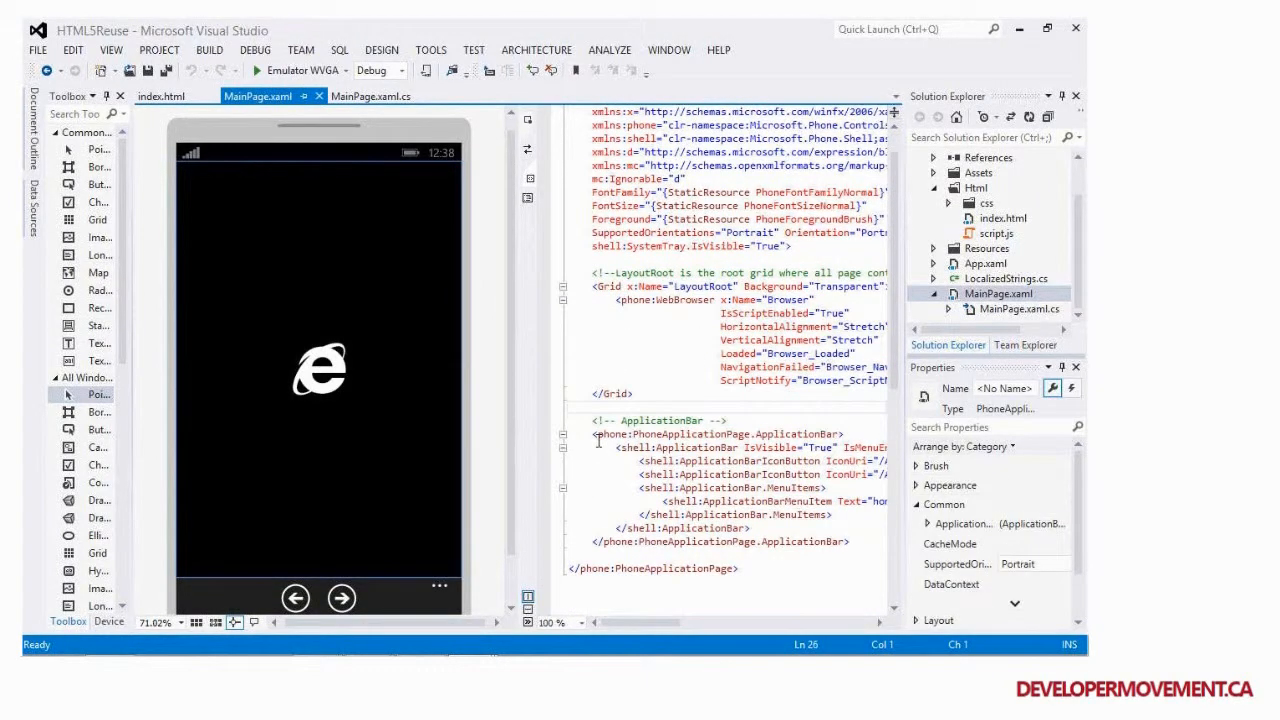
{"action": "left_click_drag", "start_coordinate": [596, 434], "coordinate": [792, 501]}
{"action": "left_click", "coordinate": [792, 501]}
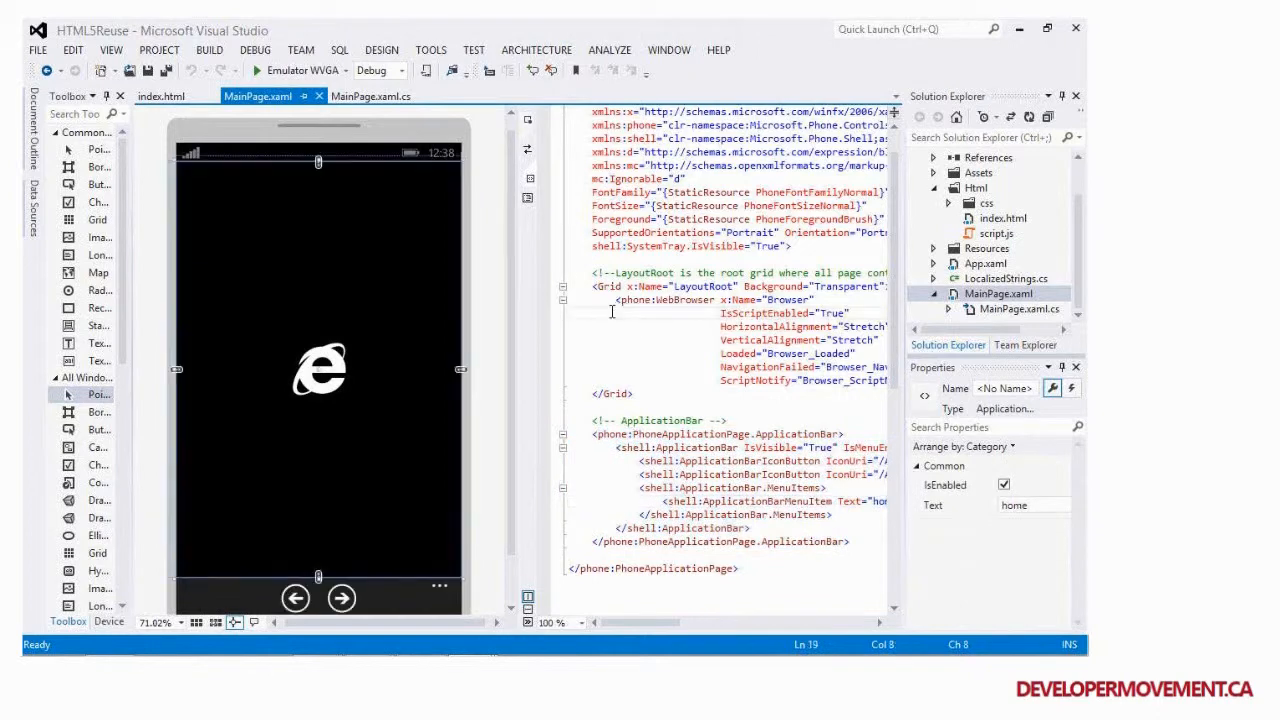
{"action": "left_click_drag", "start_coordinate": [592, 286], "coordinate": [700, 397]}
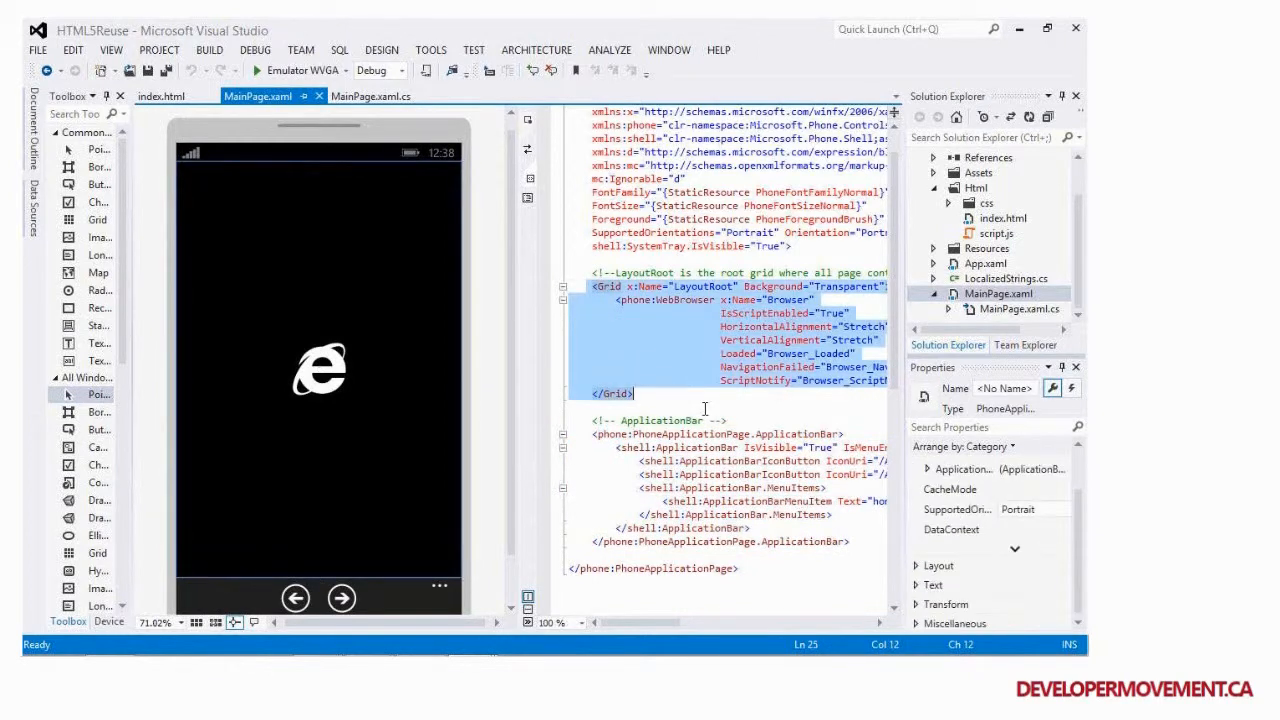
{"action": "left_click", "coordinate": [705, 408]}
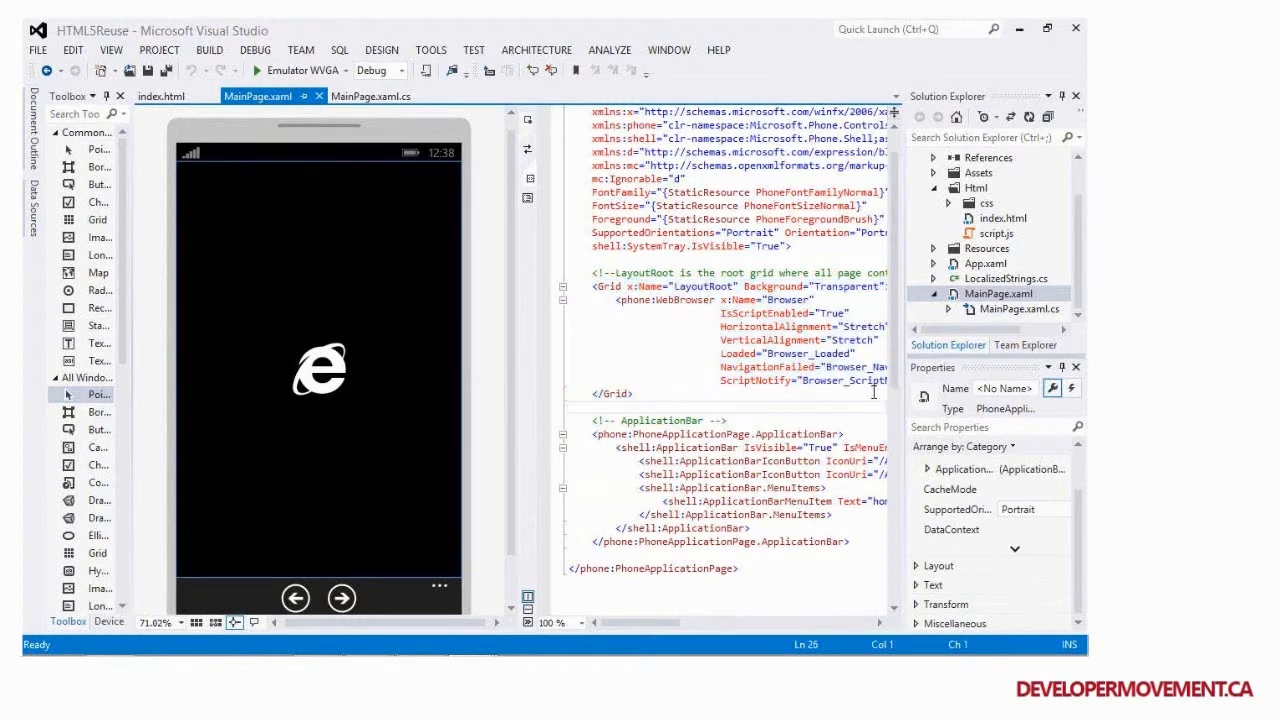
Highlight the Browser element's IsScriptEnabled="True" and its Loaded, NavigationFailed and ScriptNotify handlers
{"action": "left_click", "coordinate": [828, 327]}
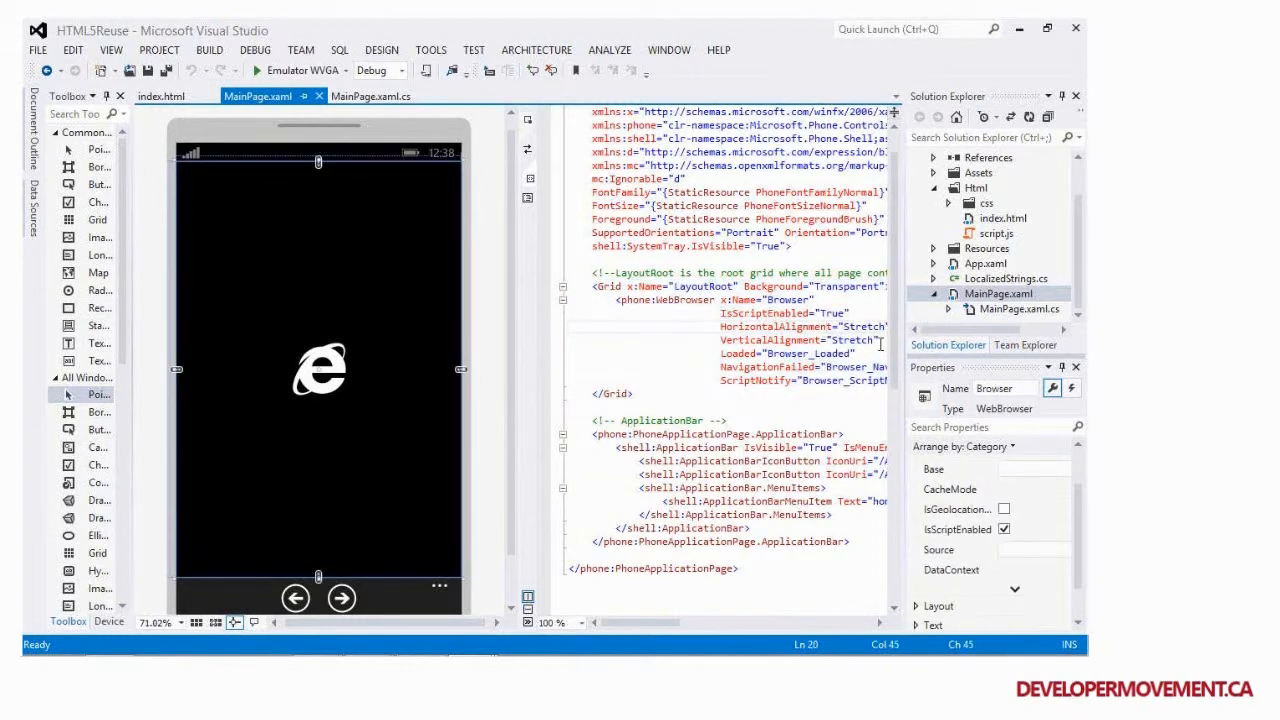
{"action": "left_click_drag", "start_coordinate": [903, 345], "coordinate": [950, 345]}
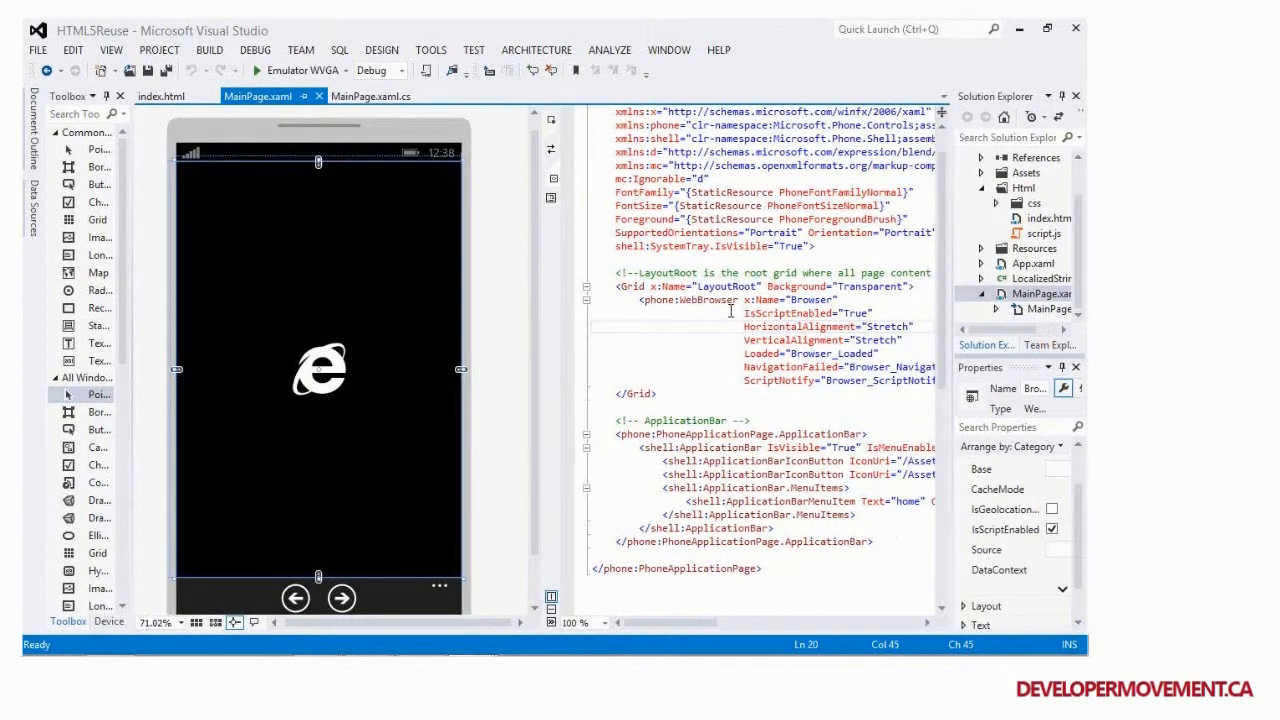
{"action": "left_click_drag", "start_coordinate": [738, 316], "coordinate": [740, 328]}
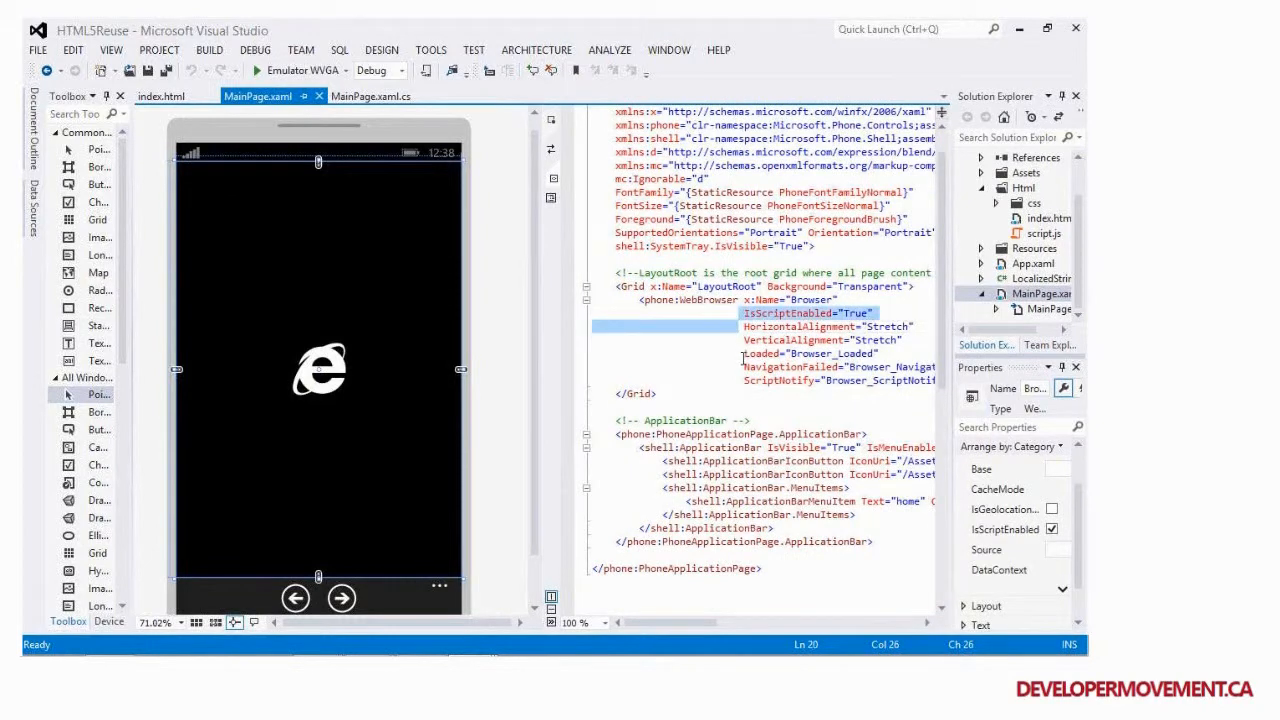
{"action": "left_click_drag", "start_coordinate": [743, 353], "coordinate": [857, 401]}
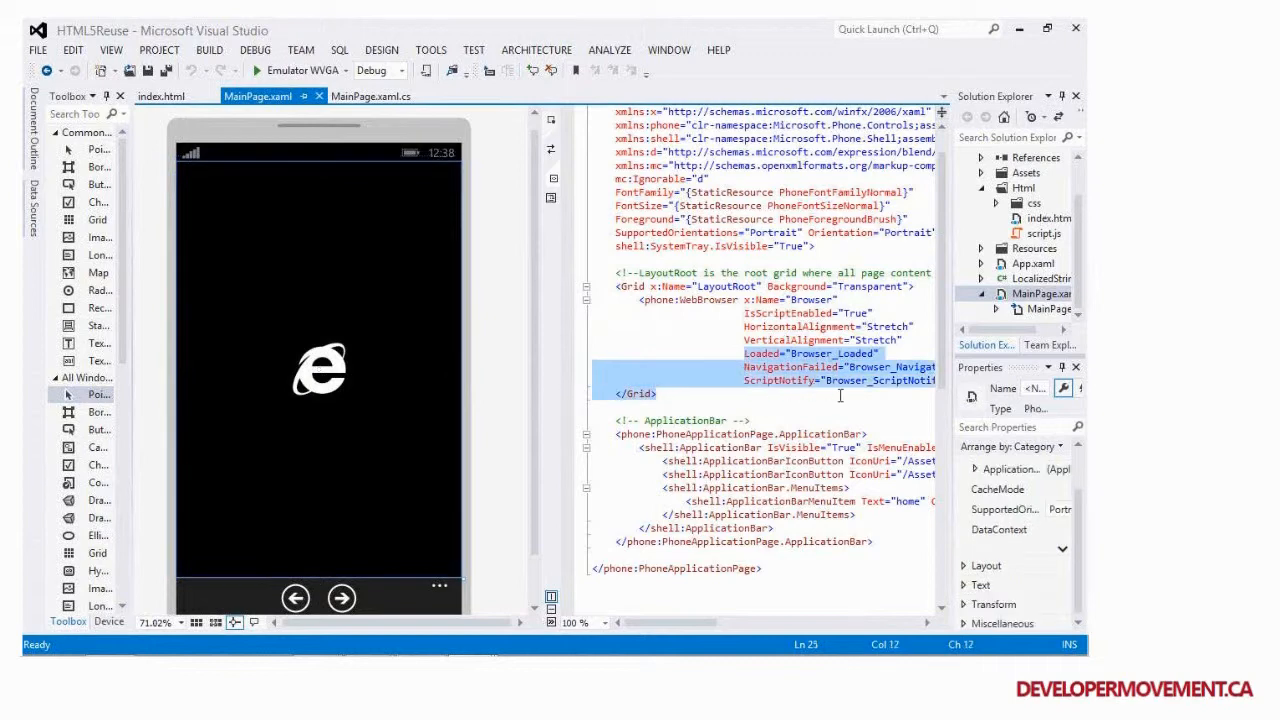
{"action": "left_click", "coordinate": [757, 394]}
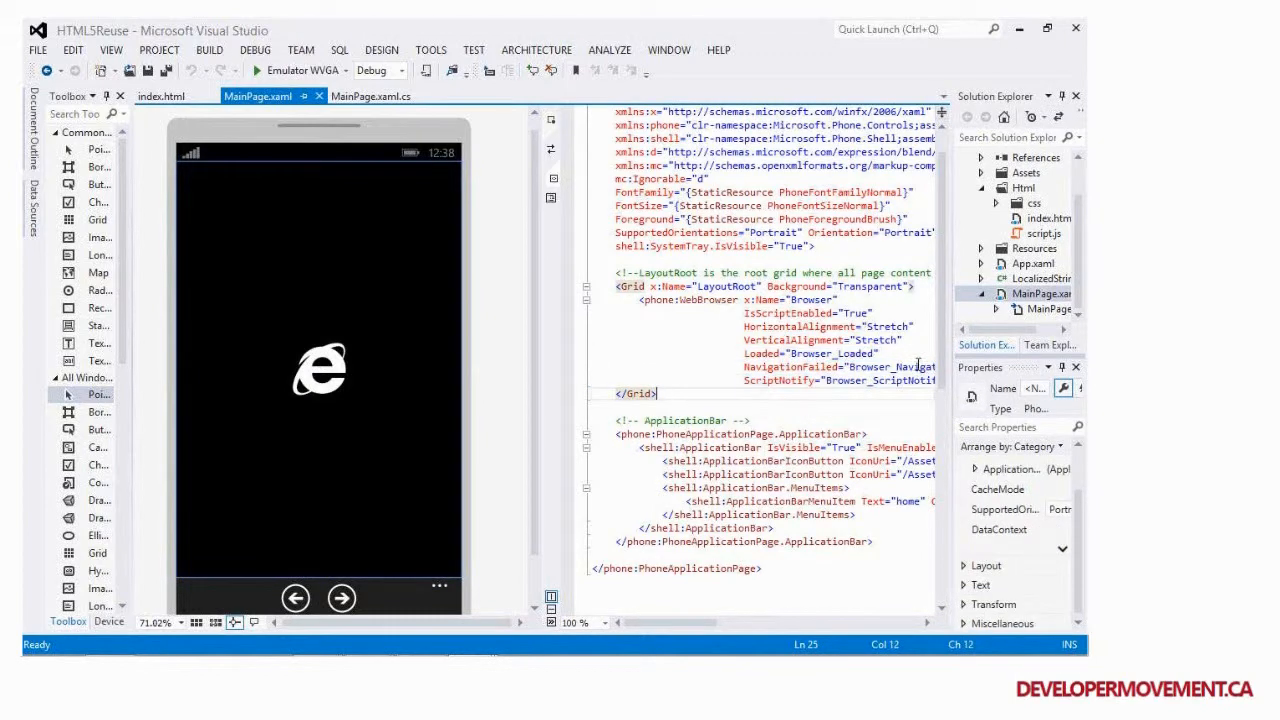
{"action": "left_click_drag", "start_coordinate": [950, 350], "coordinate": [883, 345]}
{"action": "left_click", "coordinate": [974, 325]}
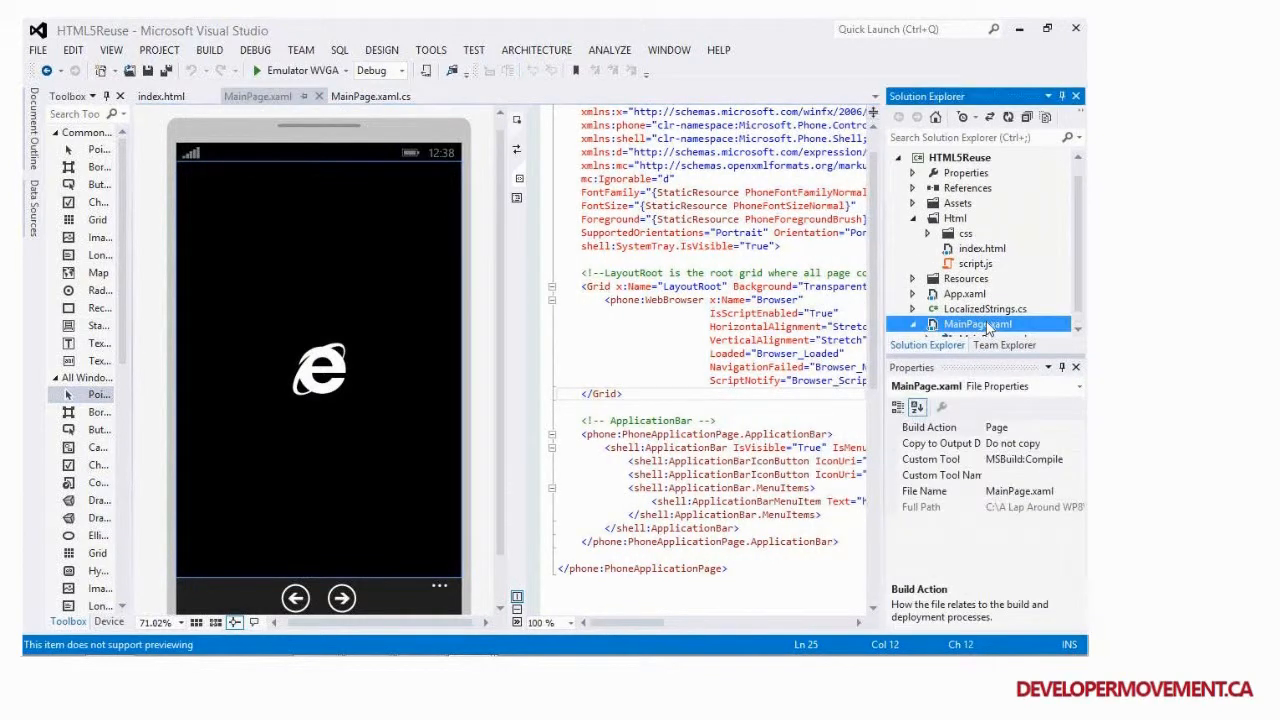
{"action": "scroll", "coordinate": [988, 328], "scroll_direction": "down", "scroll_amount": 1}
In MainPage.xaml.cs highlight the navigation-failed message and the MainUri "/Html/index.html" declaration, then go to index.html
{"action": "double_click", "coordinate": [990, 324]}
{"action": "left_click", "coordinate": [702, 313]}
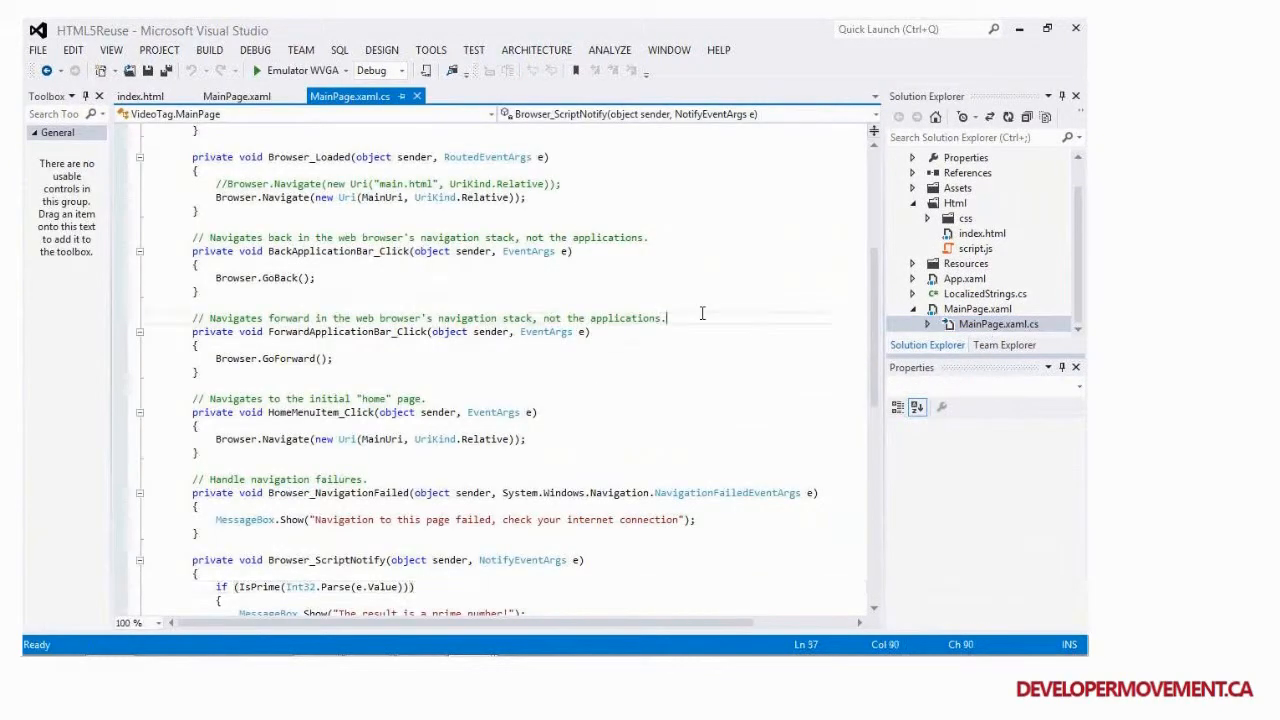
{"action": "scroll", "coordinate": [702, 313], "scroll_direction": "up", "scroll_amount": 5}
{"action": "scroll", "coordinate": [700, 312], "scroll_direction": "down", "scroll_amount": 4}
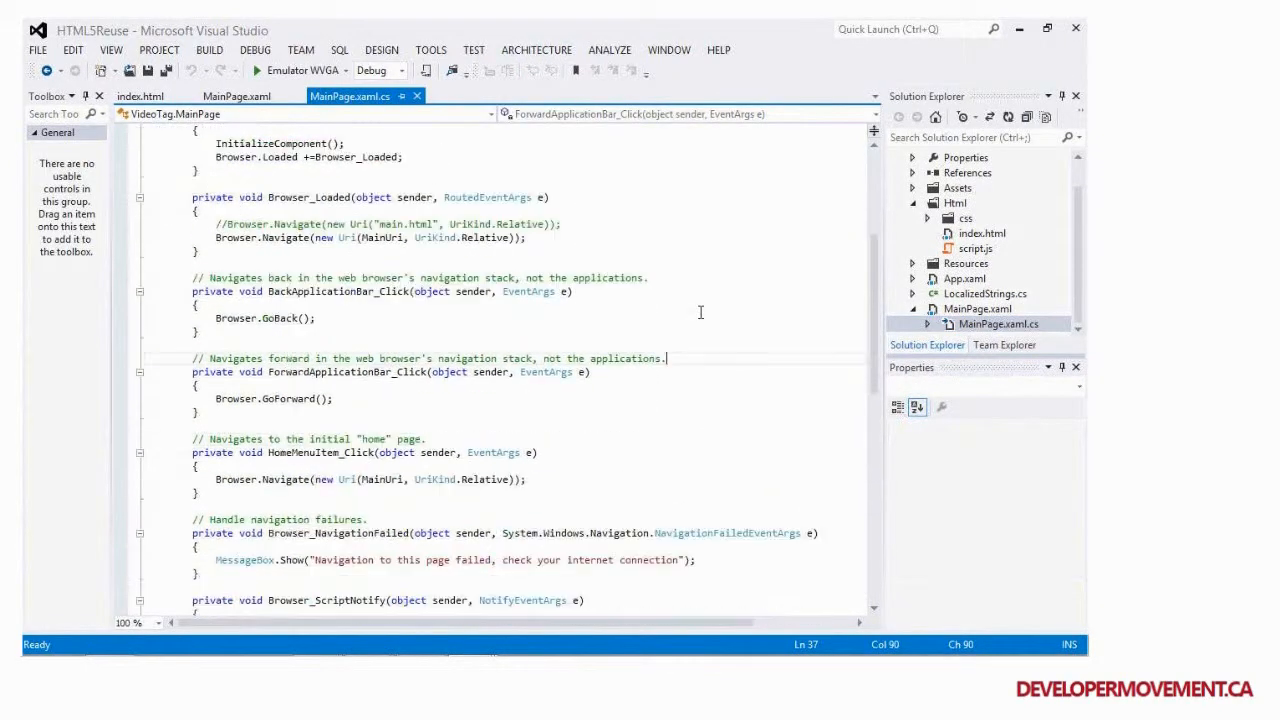
{"action": "scroll", "coordinate": [700, 312], "scroll_direction": "down", "scroll_amount": 6}
{"action": "scroll", "coordinate": [700, 312], "scroll_direction": "down", "scroll_amount": 5}
{"action": "scroll", "coordinate": [700, 312], "scroll_direction": "up", "scroll_amount": 4}
{"action": "scroll", "coordinate": [701, 313], "scroll_direction": "up", "scroll_amount": 1}
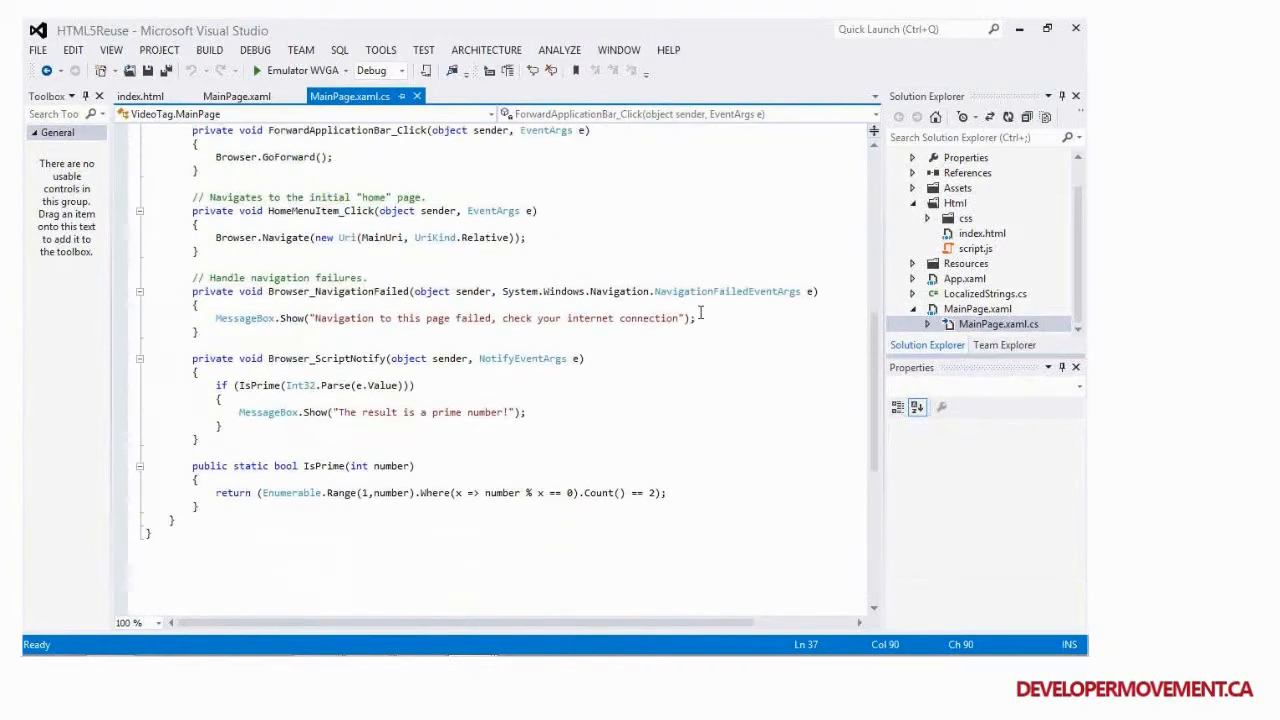
{"action": "scroll", "coordinate": [702, 313], "scroll_direction": "up", "scroll_amount": 1}
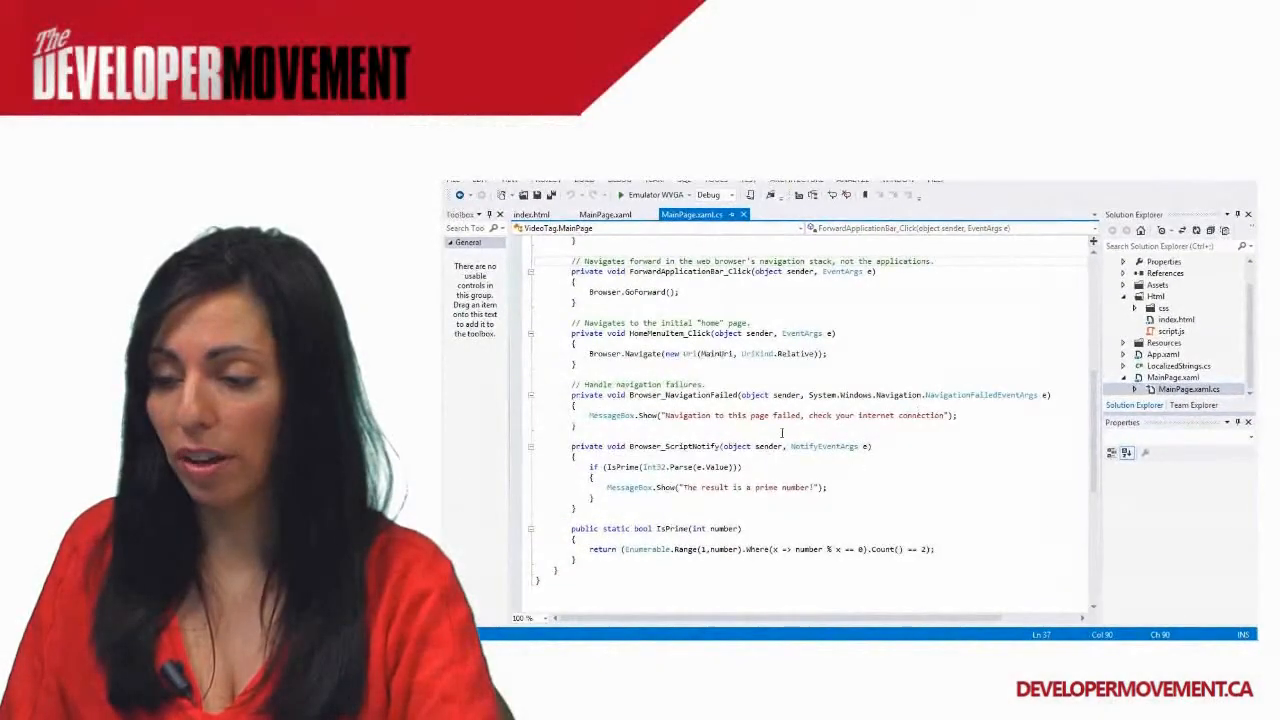
{"action": "left_click_drag", "start_coordinate": [589, 415], "coordinate": [578, 405]}
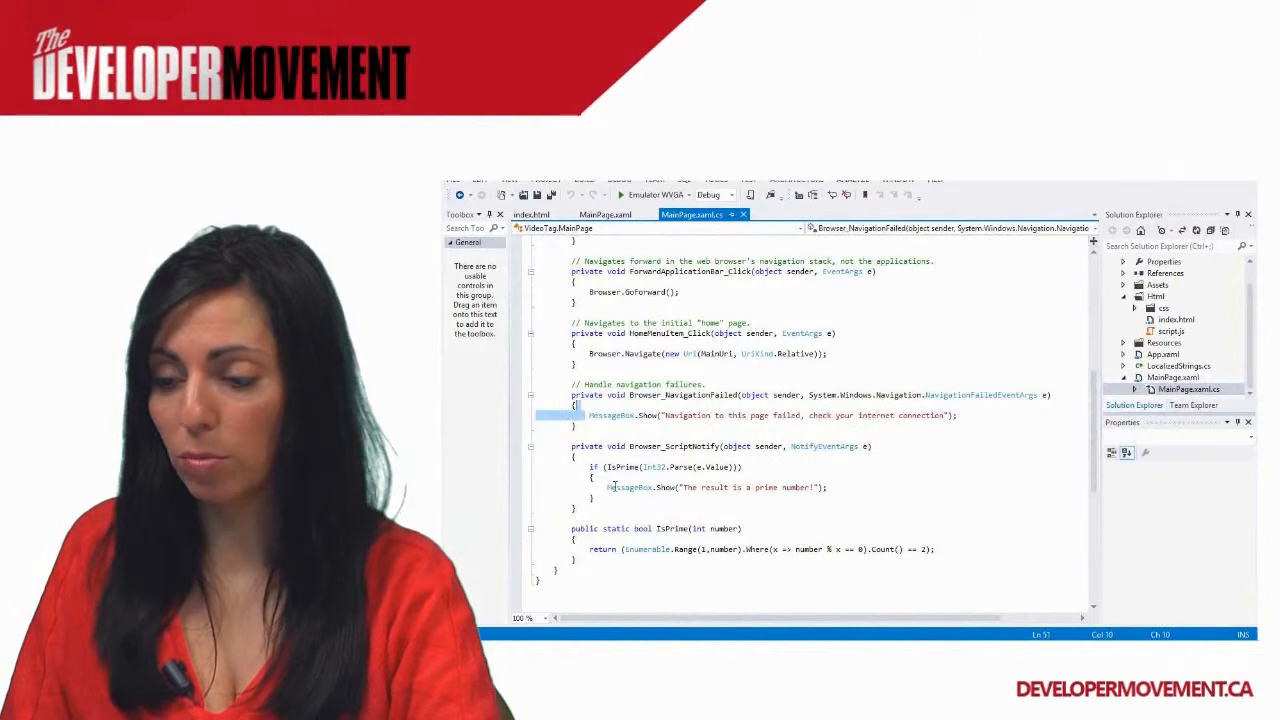
{"action": "left_click_drag", "start_coordinate": [607, 487], "coordinate": [828, 488]}
{"action": "scroll", "coordinate": [850, 488], "scroll_direction": "up", "scroll_amount": 5}
{"action": "scroll", "coordinate": [704, 398], "scroll_direction": "up", "scroll_amount": 1}
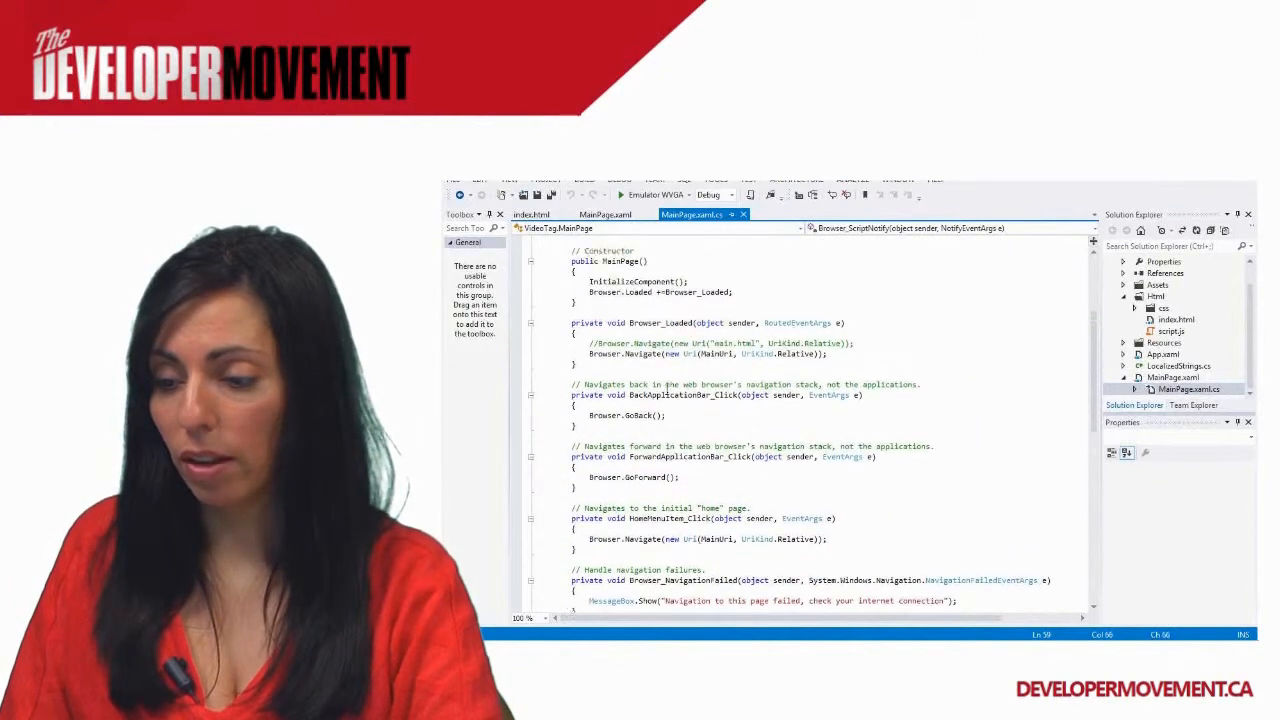
{"action": "scroll", "coordinate": [667, 389], "scroll_direction": "up", "scroll_amount": 1}
{"action": "left_click_drag", "start_coordinate": [679, 508], "coordinate": [590, 508]}
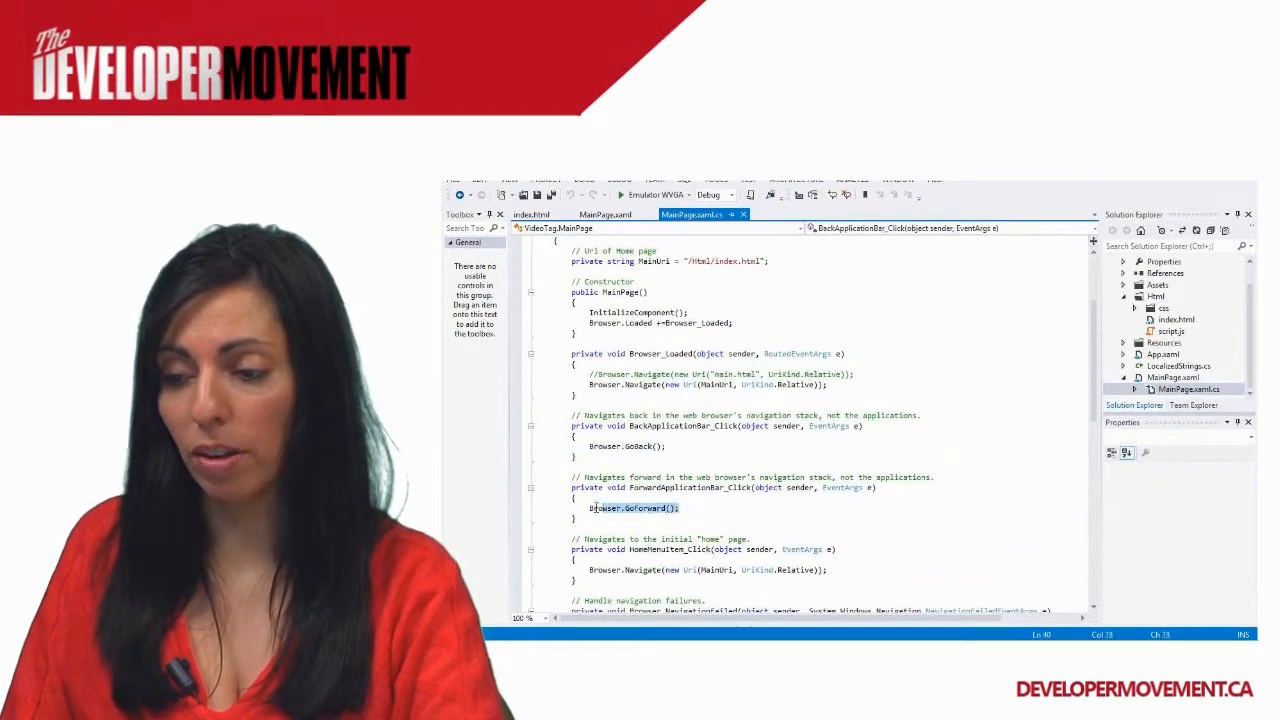
{"action": "scroll", "coordinate": [591, 508], "scroll_direction": "up", "scroll_amount": 2}
{"action": "left_click", "coordinate": [766, 322]}
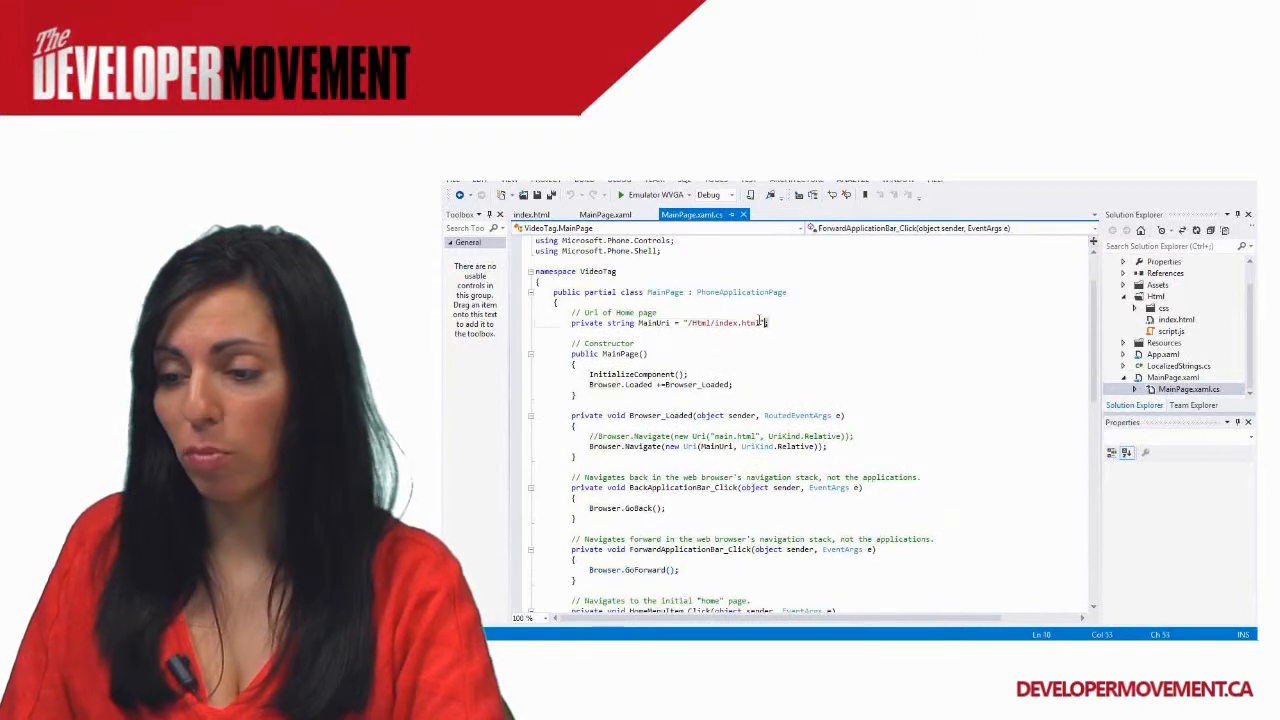
{"action": "left_click_drag", "start_coordinate": [760, 321], "coordinate": [570, 323]}
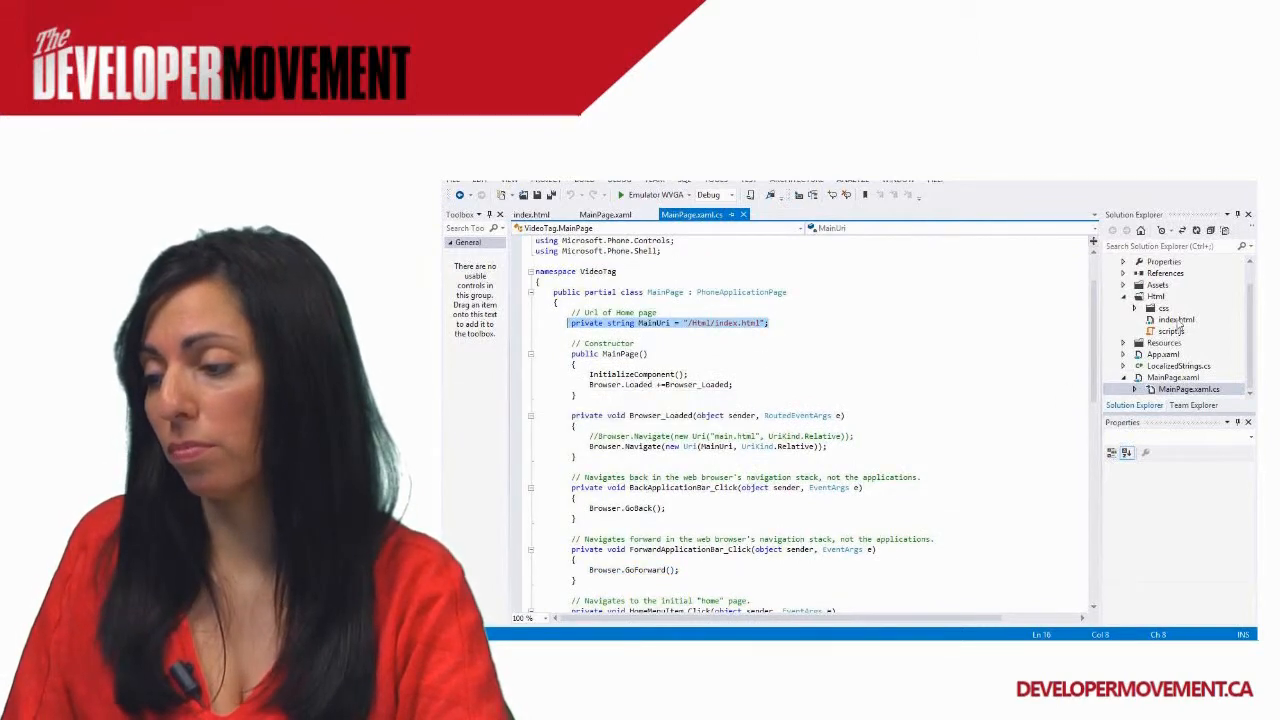
{"action": "double_click", "coordinate": [1177, 320]}
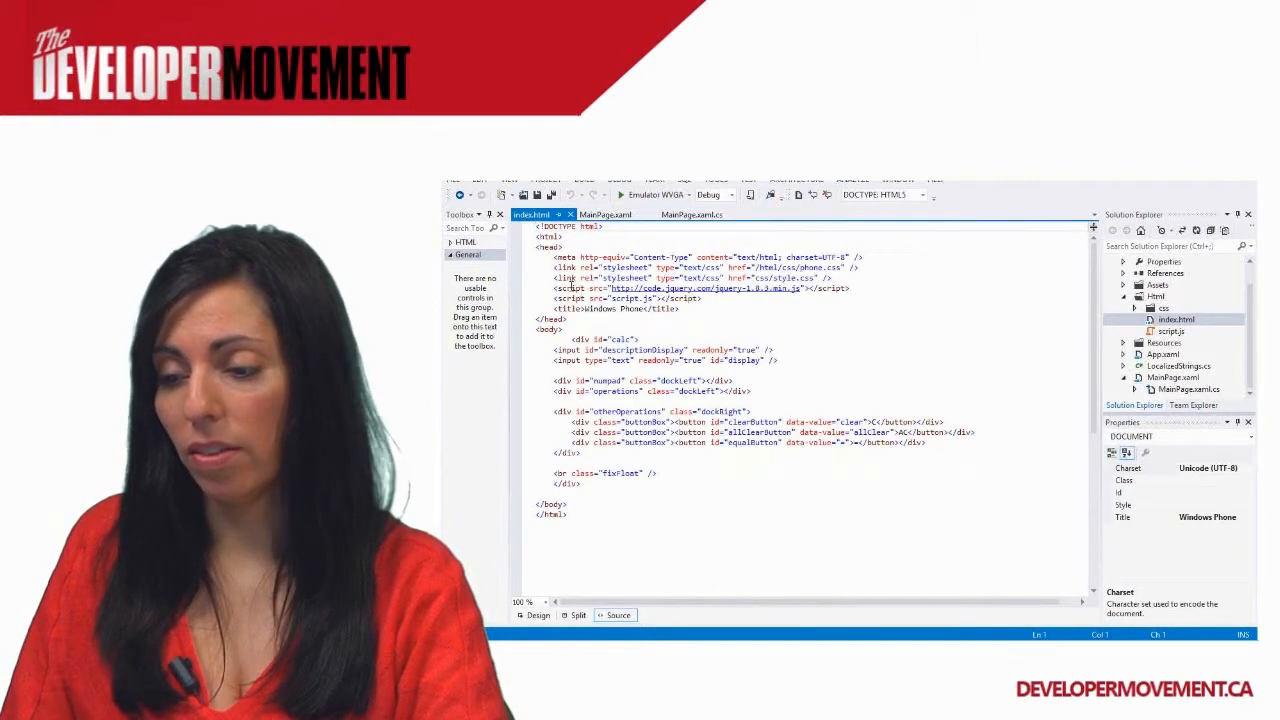
Review the calc div markup and launch the app in the phone emulator, declining the Internet connection
{"action": "left_click_drag", "start_coordinate": [575, 339], "coordinate": [810, 484]}
{"action": "left_click", "coordinate": [810, 484]}
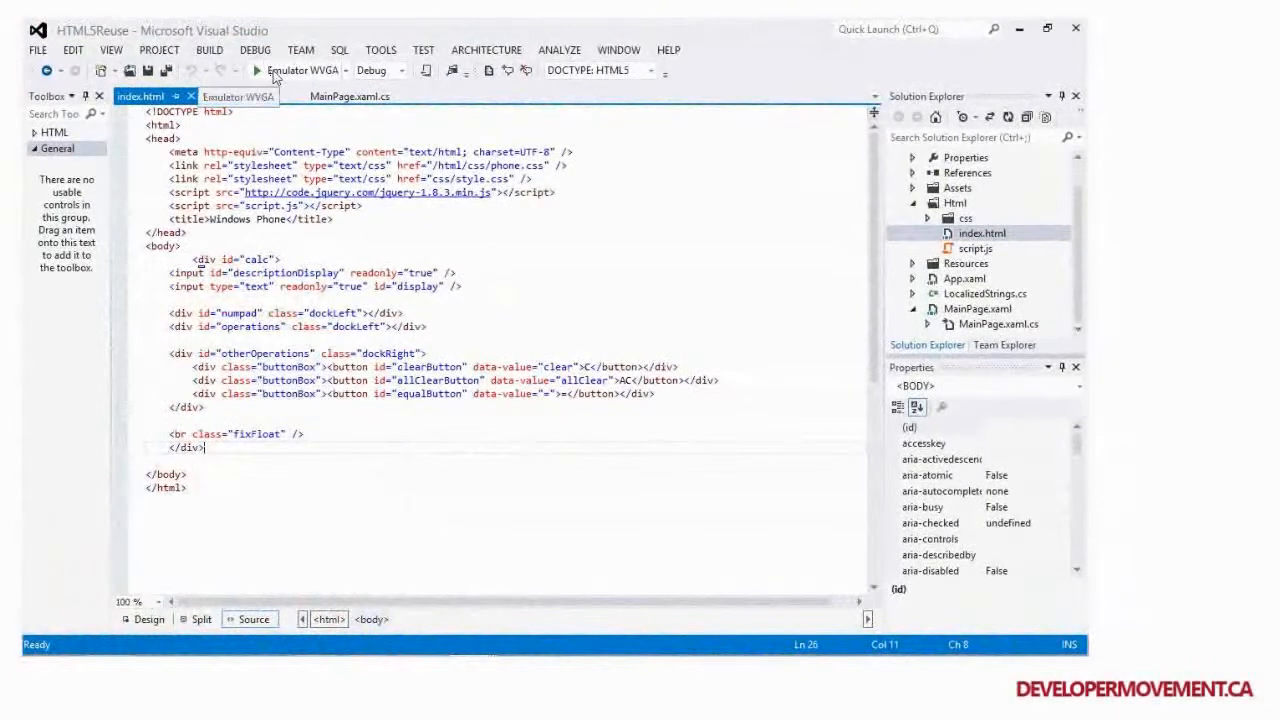
{"action": "left_click", "coordinate": [272, 76]}
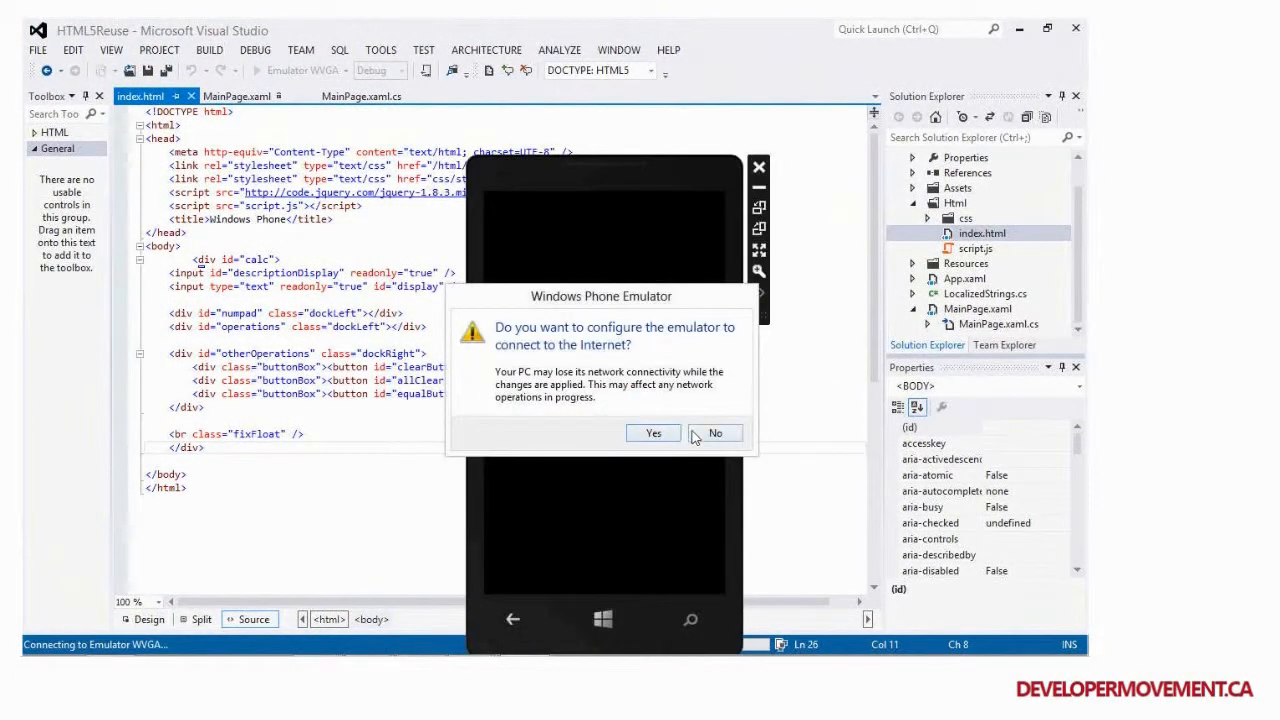
{"action": "left_click", "coordinate": [700, 434]}
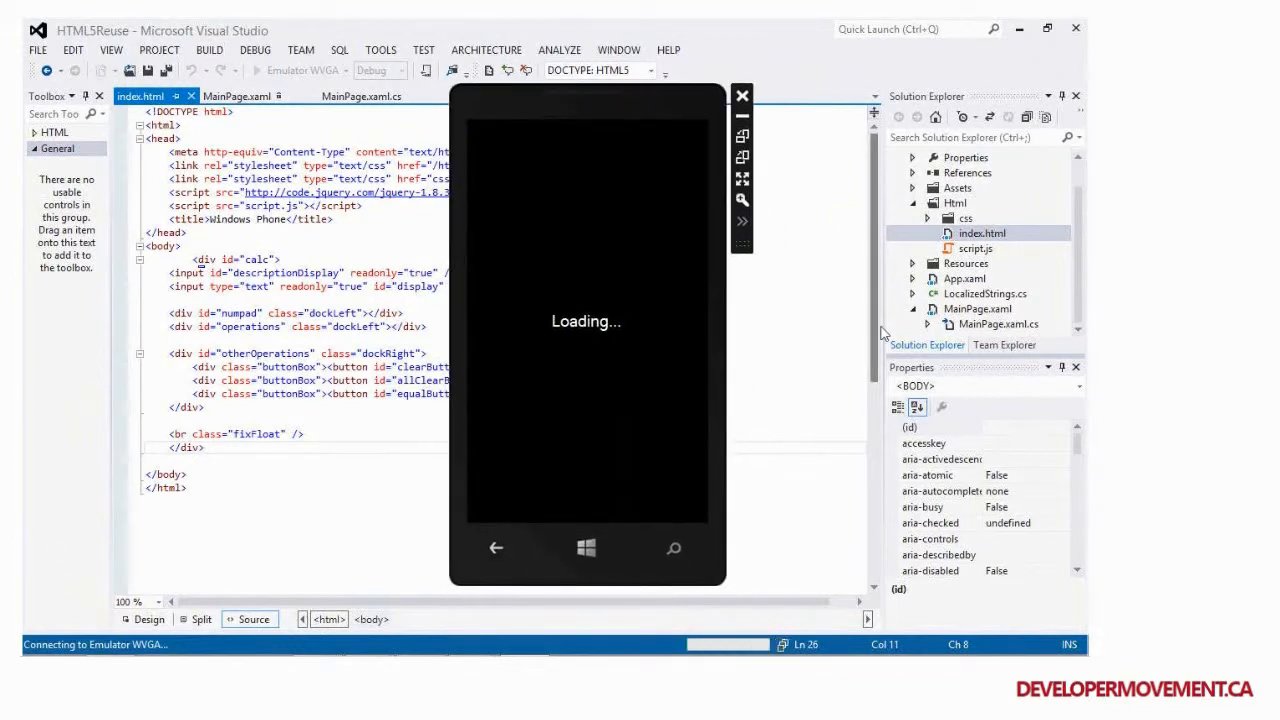
Reposition the emulator window as the calculator page with C, AC and = loads
{"action": "left_click_drag", "start_coordinate": [884, 334], "coordinate": [866, 334]}
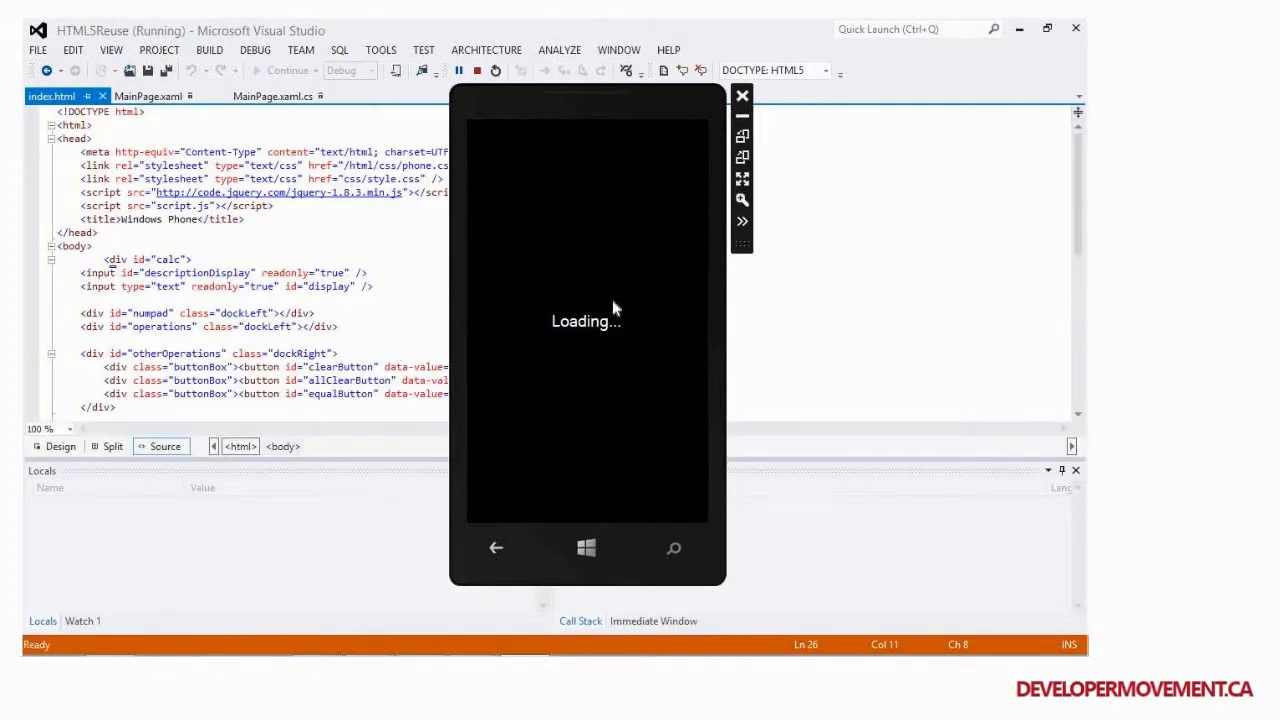
{"action": "left_click_drag", "start_coordinate": [545, 94], "coordinate": [510, 100]}
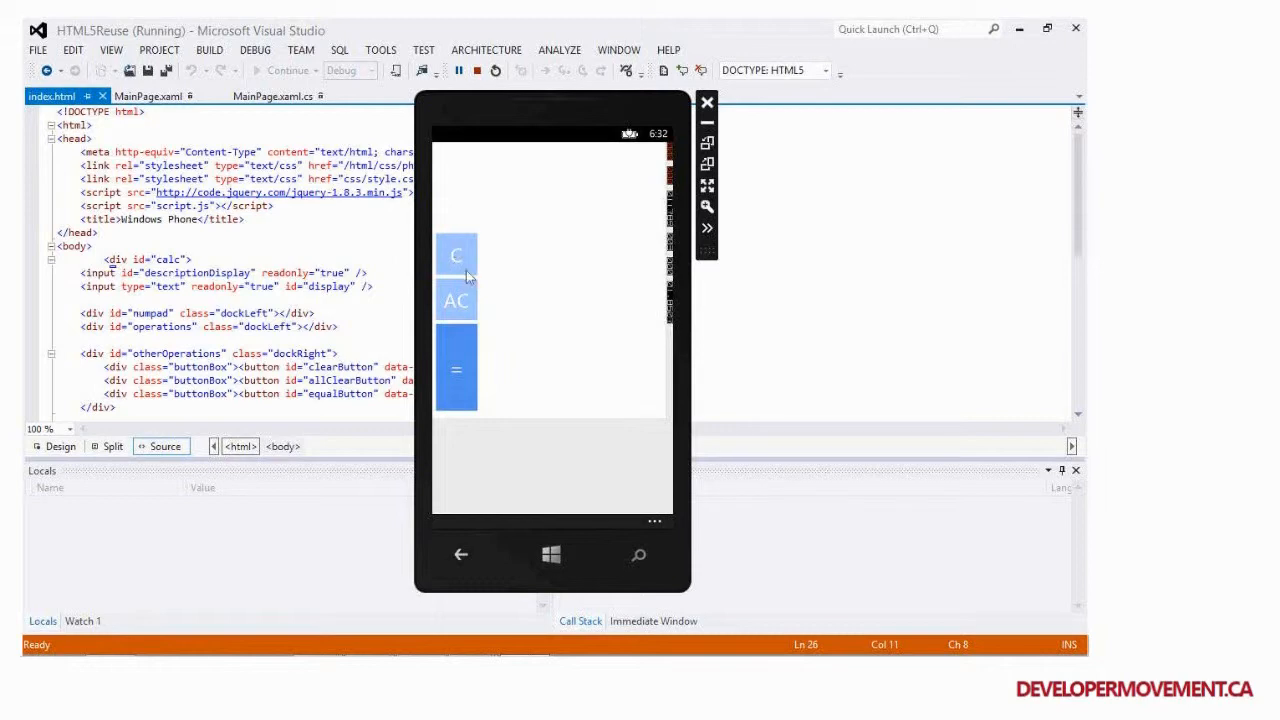
{"action": "left_click", "coordinate": [255, 49]}
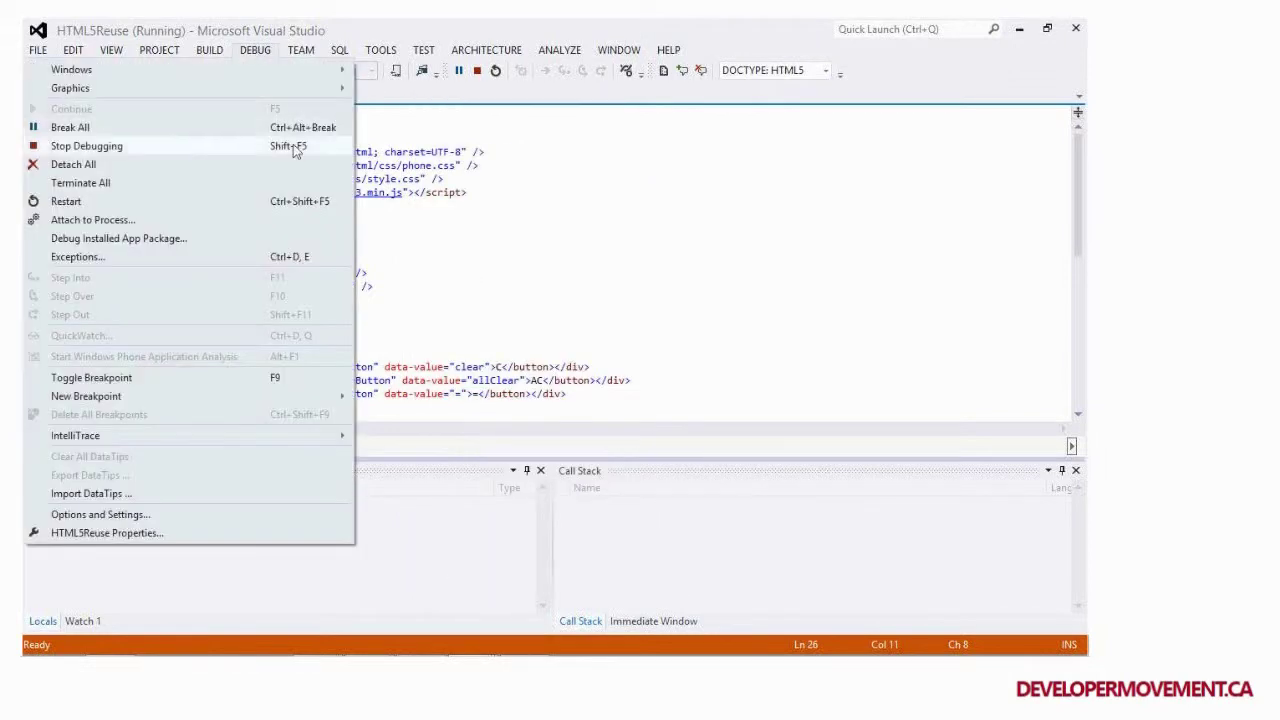
Stop debugging, show MainPage.xaml's WebBrowser markup and build the project
{"action": "left_click", "coordinate": [227, 149]}
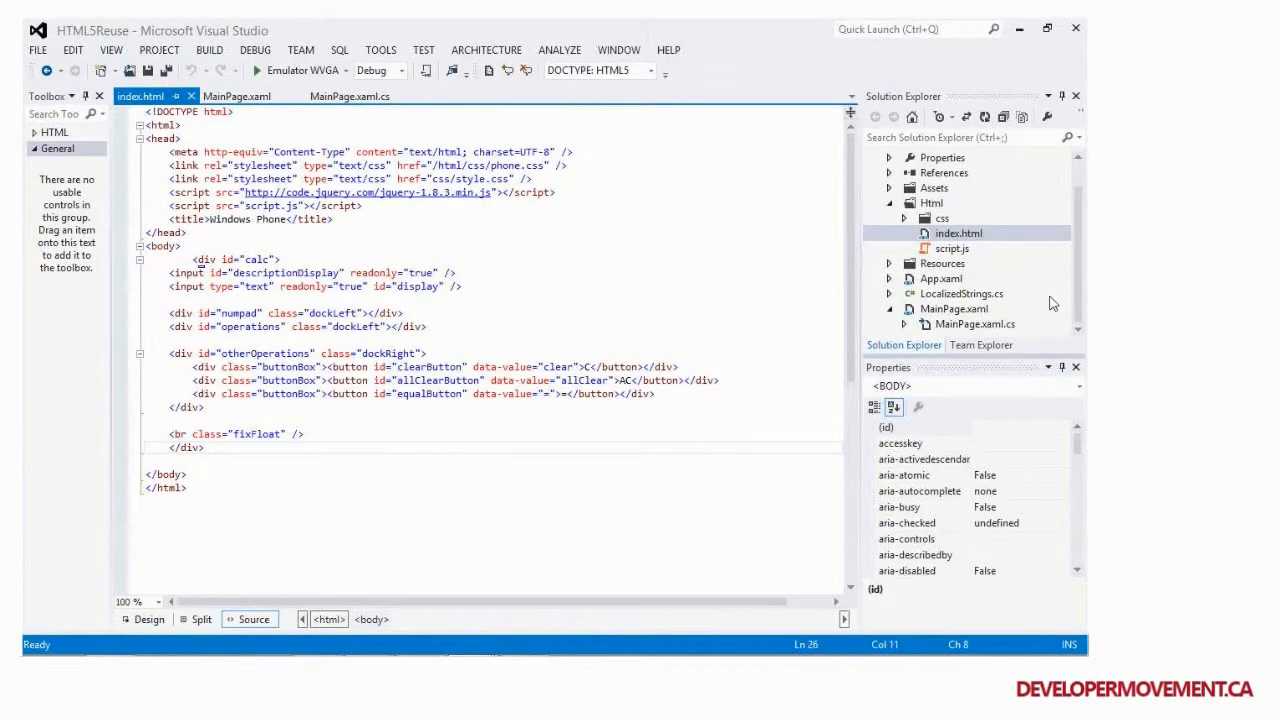
{"action": "double_click", "coordinate": [975, 310]}
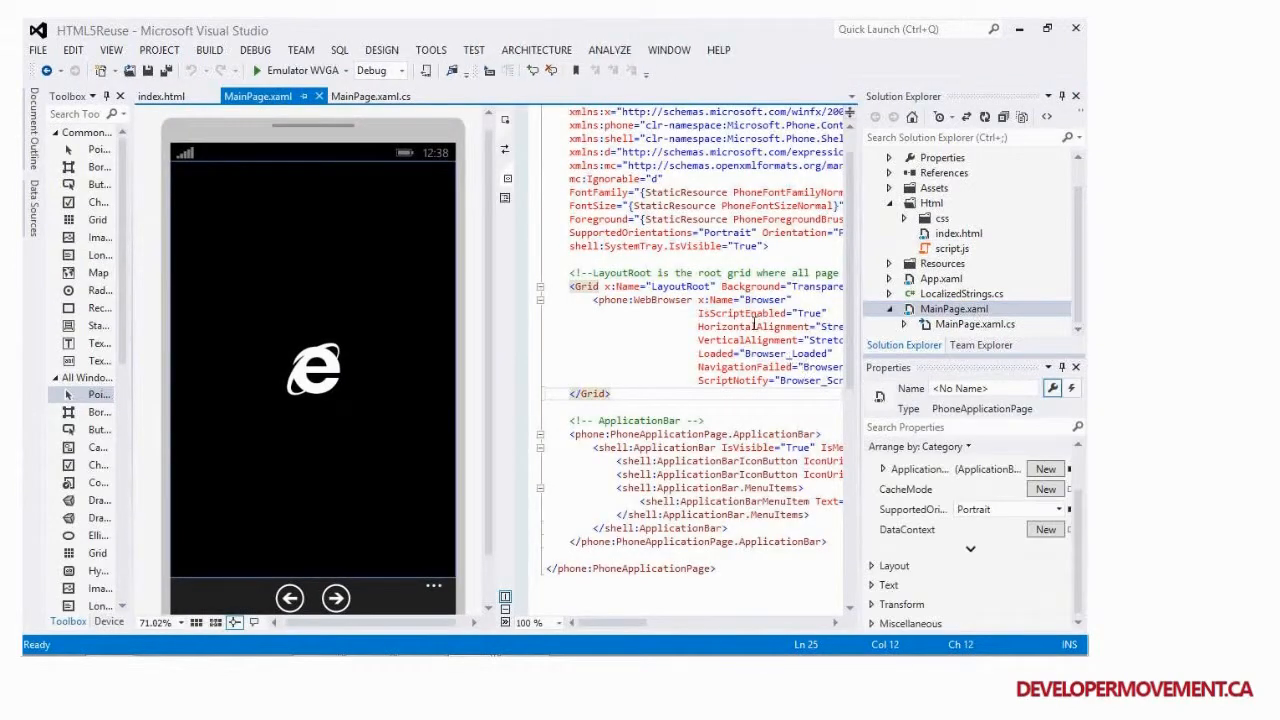
{"action": "left_click", "coordinate": [752, 326]}
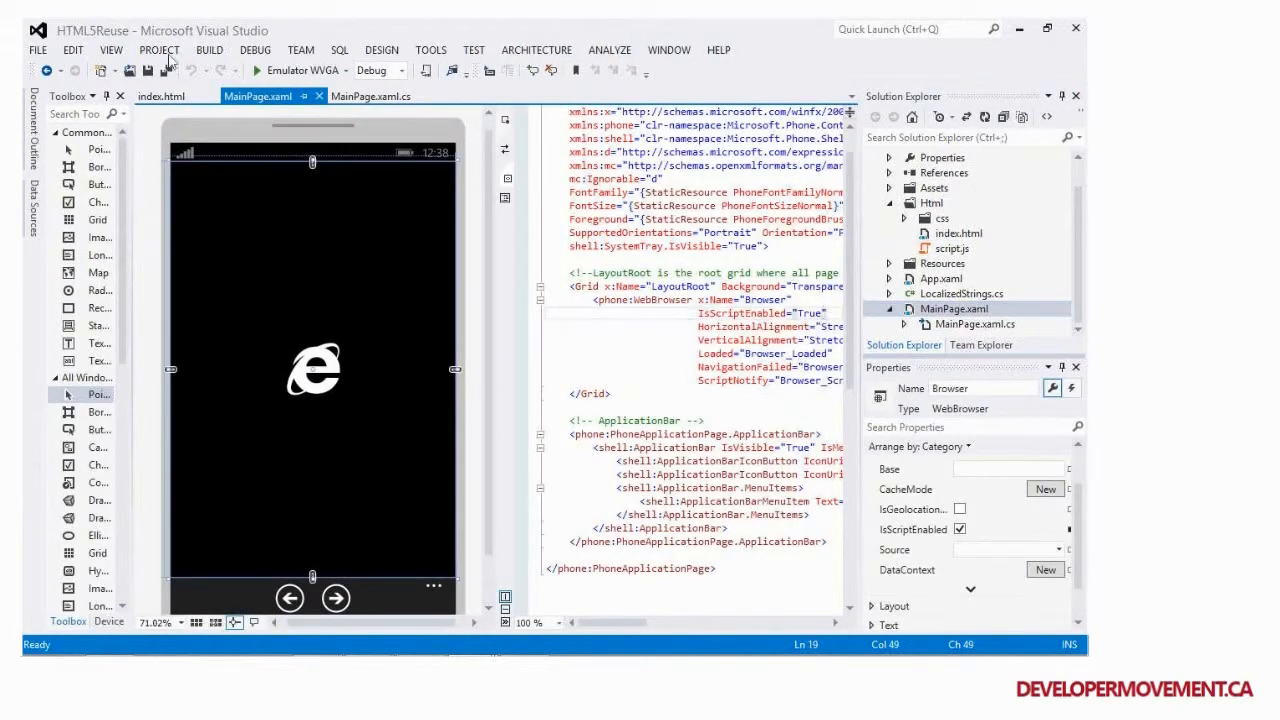
{"action": "left_click", "coordinate": [208, 55]}
{"action": "left_click", "coordinate": [211, 78]}
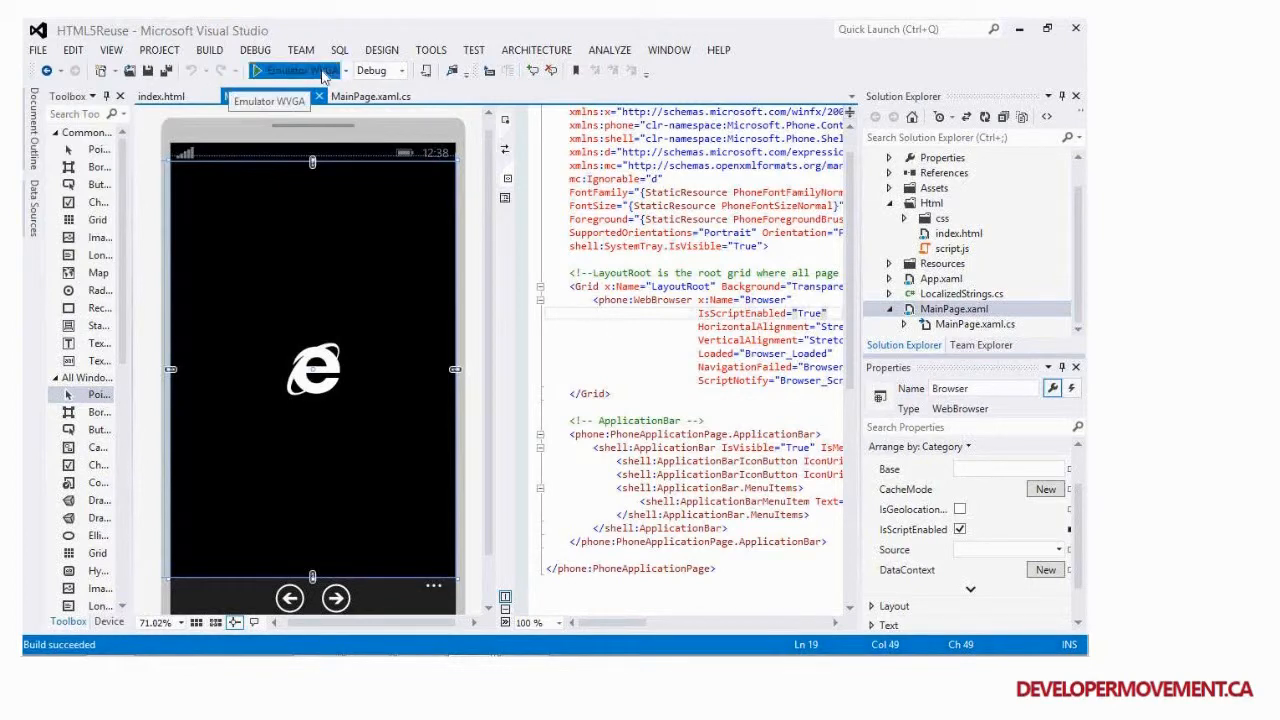
Rerun the rebuilt app in the emulator, then stop debugging it
{"action": "left_click", "coordinate": [258, 71]}
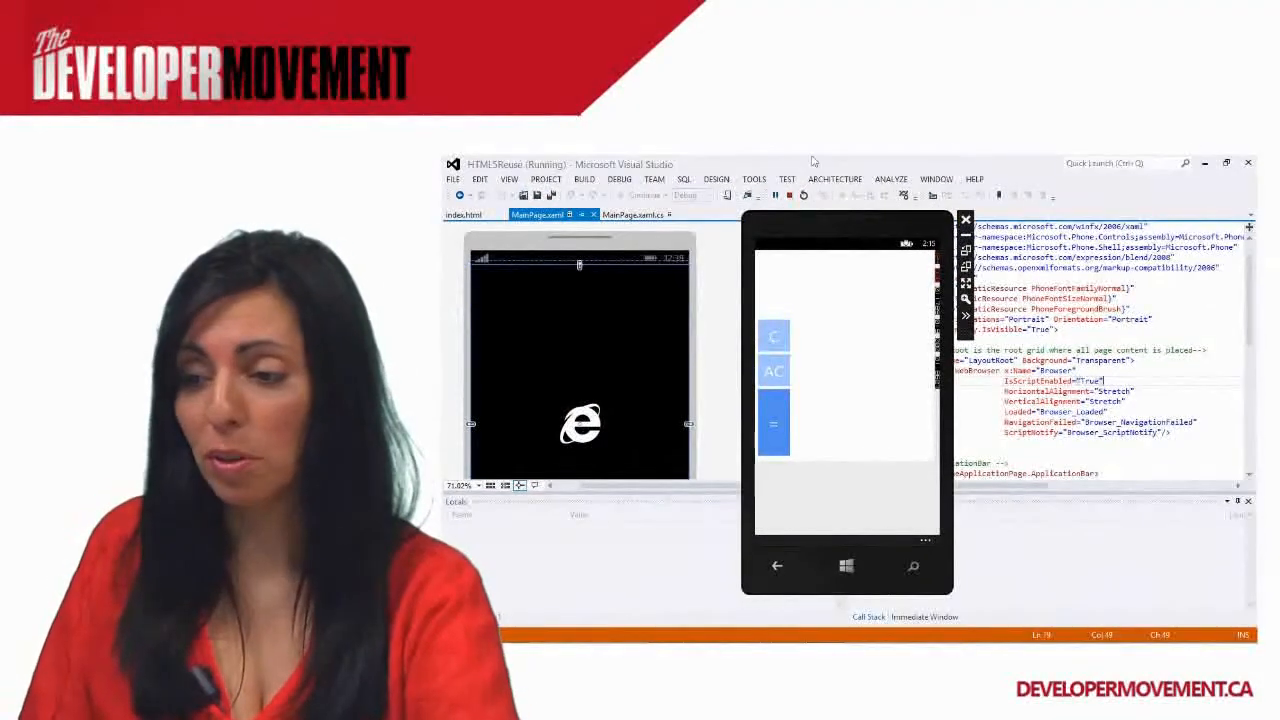
{"action": "left_click", "coordinate": [622, 180]}
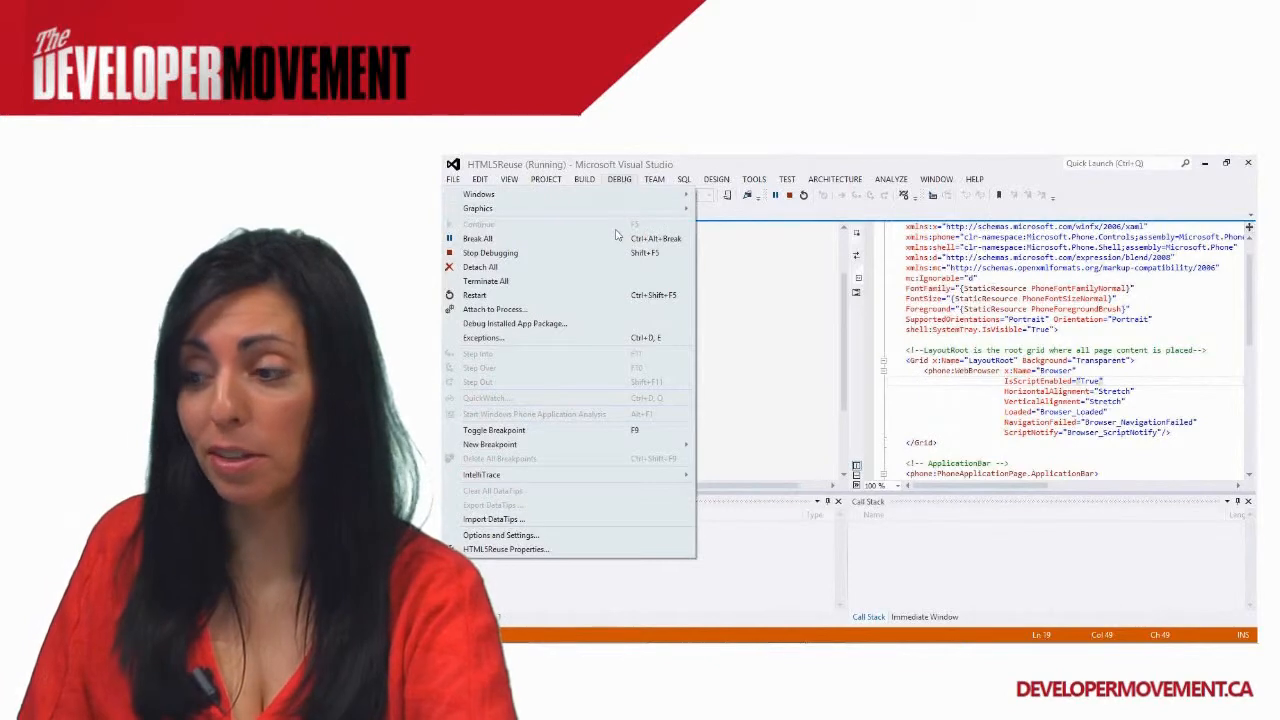
{"action": "left_click", "coordinate": [490, 253]}
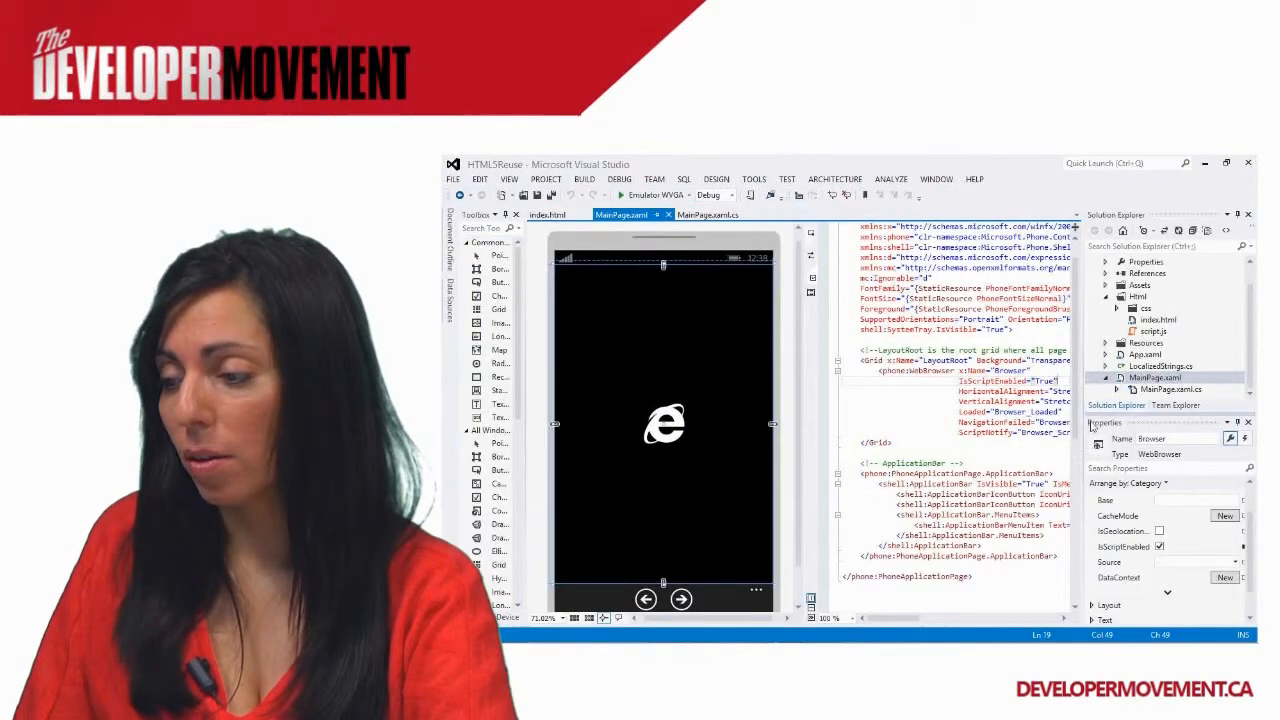
Widen the XAML editor and place the caret at the end of the VerticalAlignment line
{"action": "left_click_drag", "start_coordinate": [1081, 447], "coordinate": [1120, 447]}
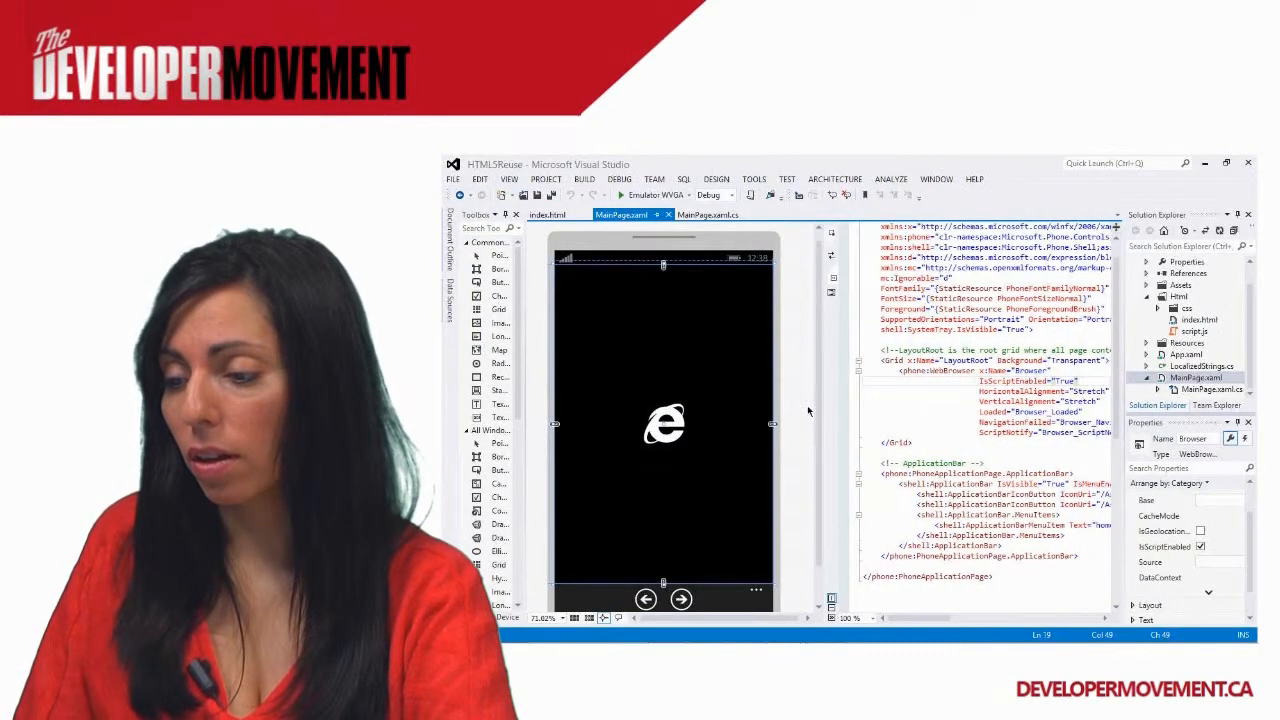
{"action": "left_click_drag", "start_coordinate": [822, 417], "coordinate": [757, 410]}
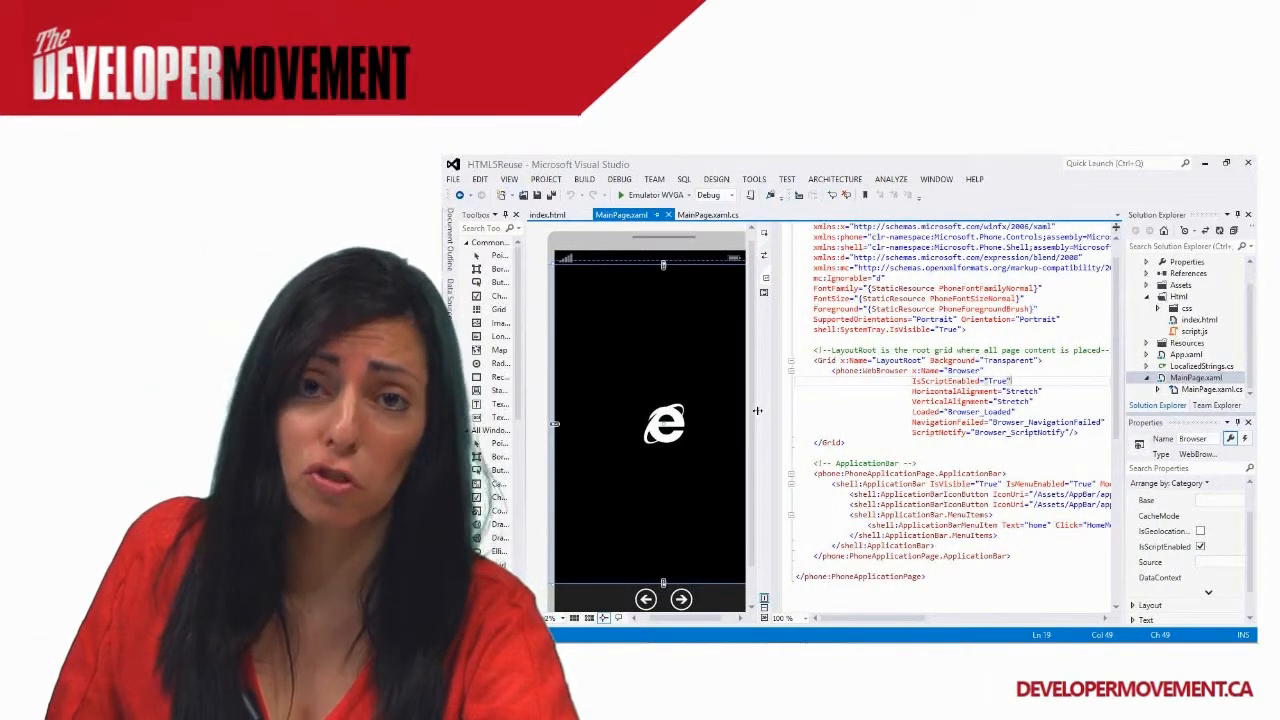
{"action": "left_click", "coordinate": [1059, 400]}
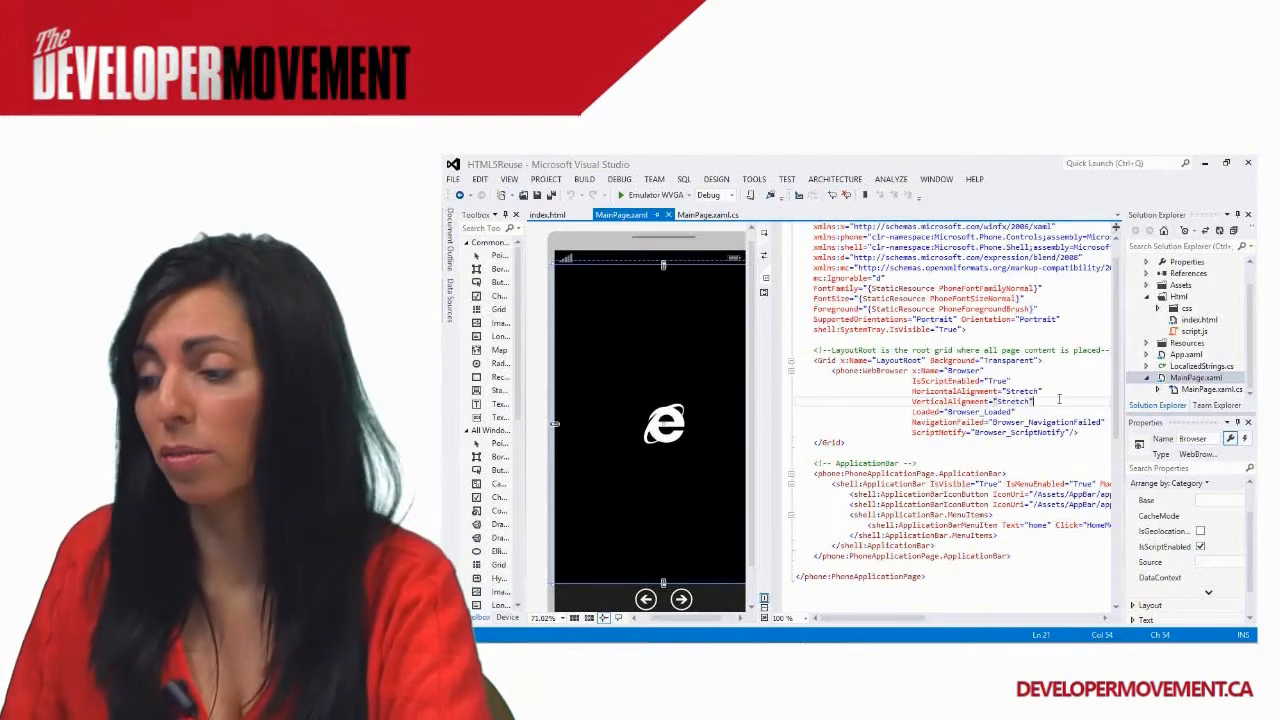
{"action": "scroll", "coordinate": [1059, 399], "scroll_direction": "down", "scroll_amount": 5}
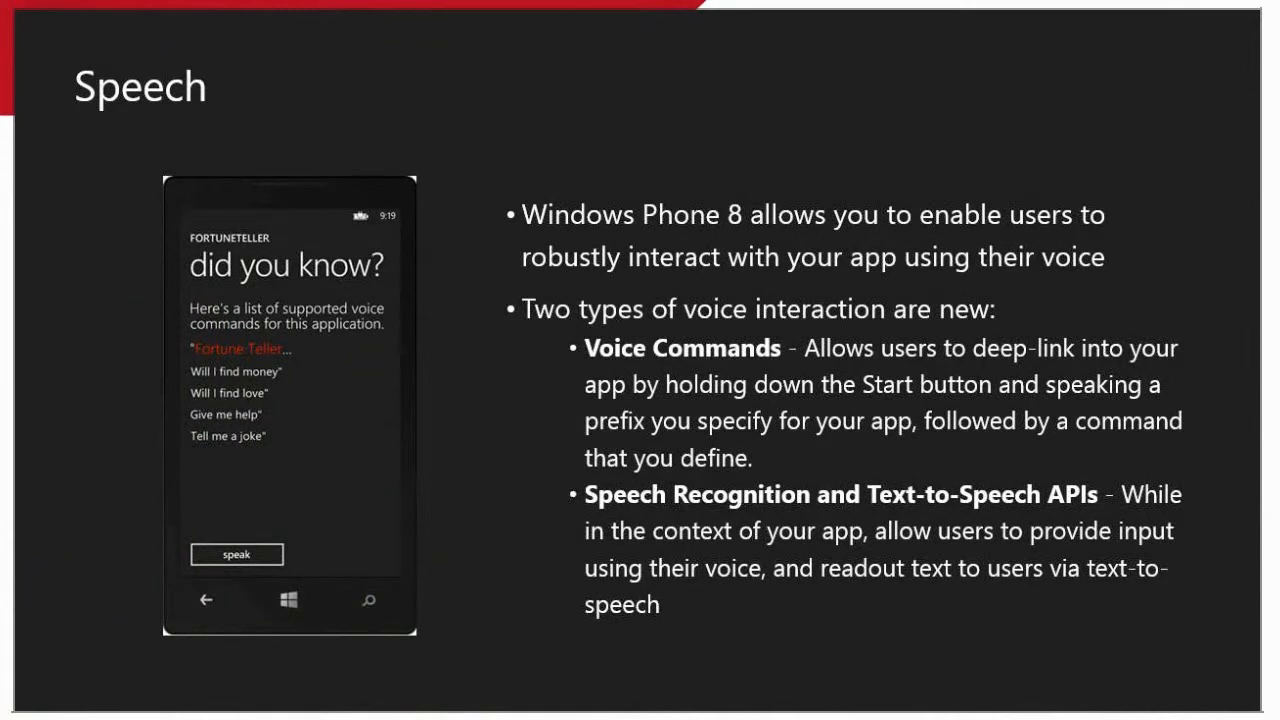
Advance the slideshow to the Wallet slide
{"action": "key", "text": "Right"}
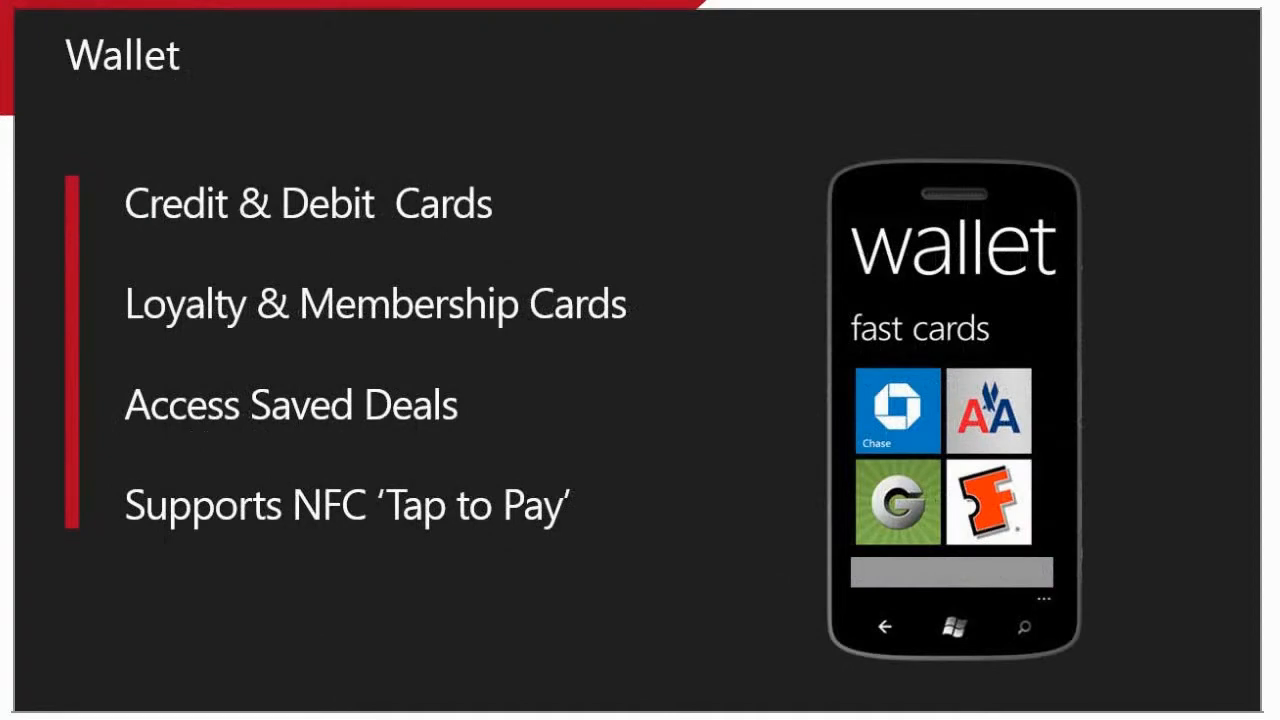